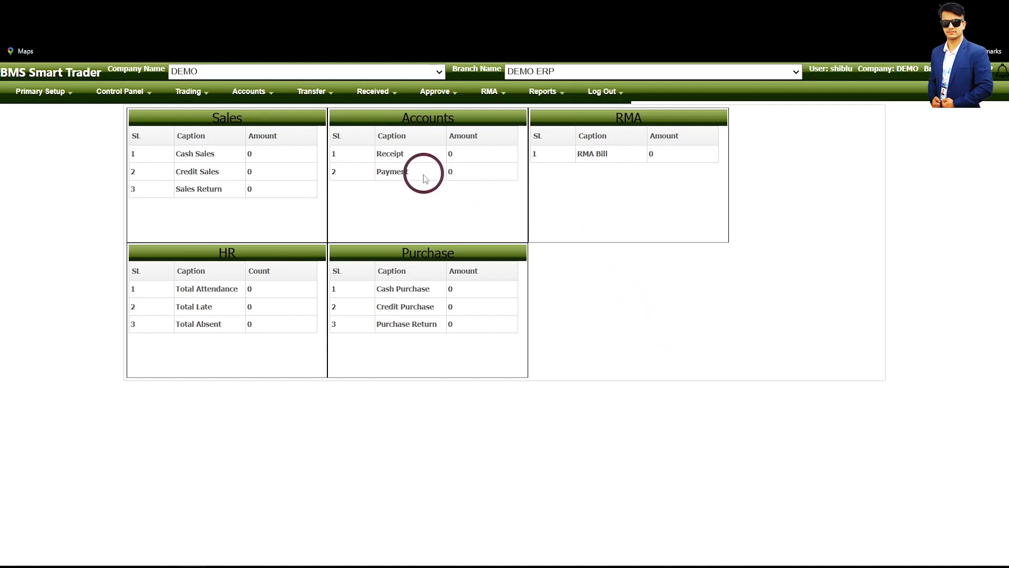
Open the Accounts Group Distribution page and select the Indirect Expenses group
{"action": "mouse_move", "coordinate": [248, 97]}
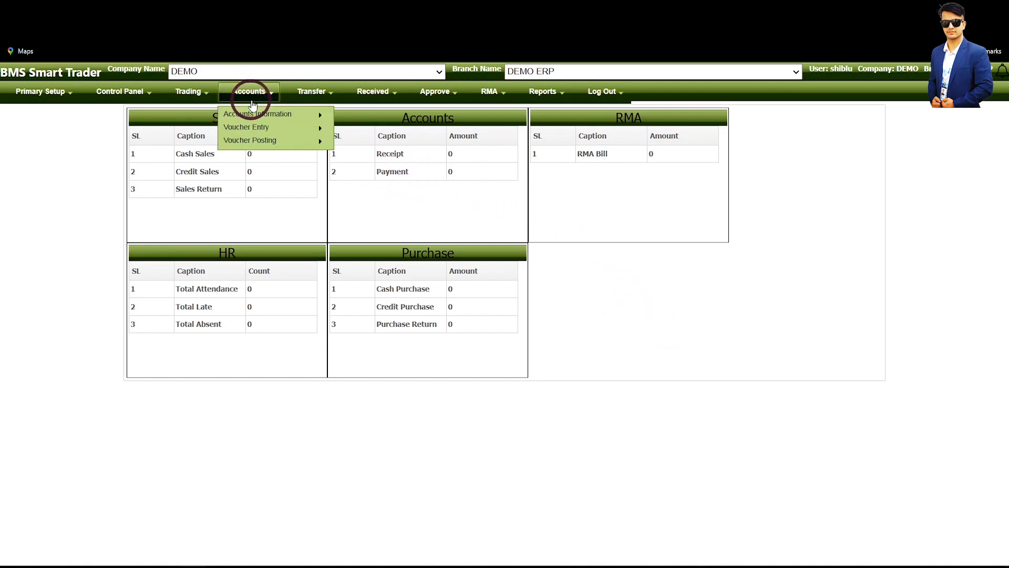
{"action": "mouse_move", "coordinate": [239, 113]}
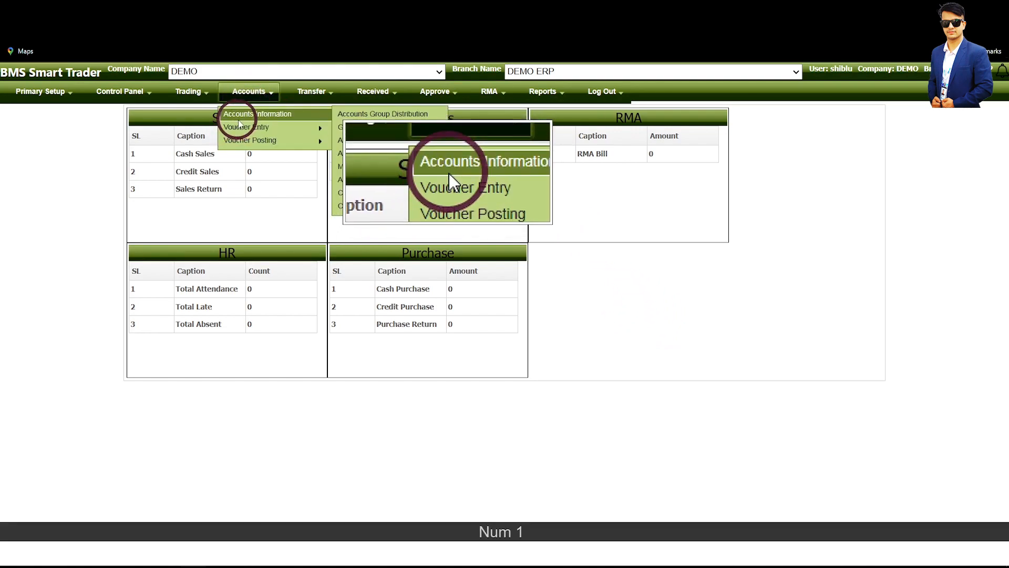
{"action": "left_click", "coordinate": [382, 119]}
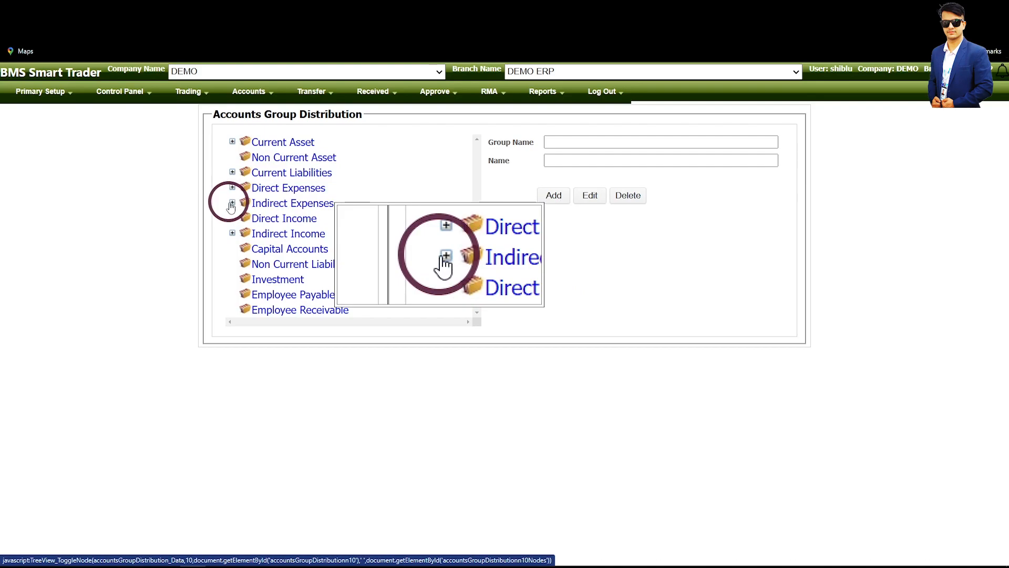
{"action": "left_click", "coordinate": [279, 205]}
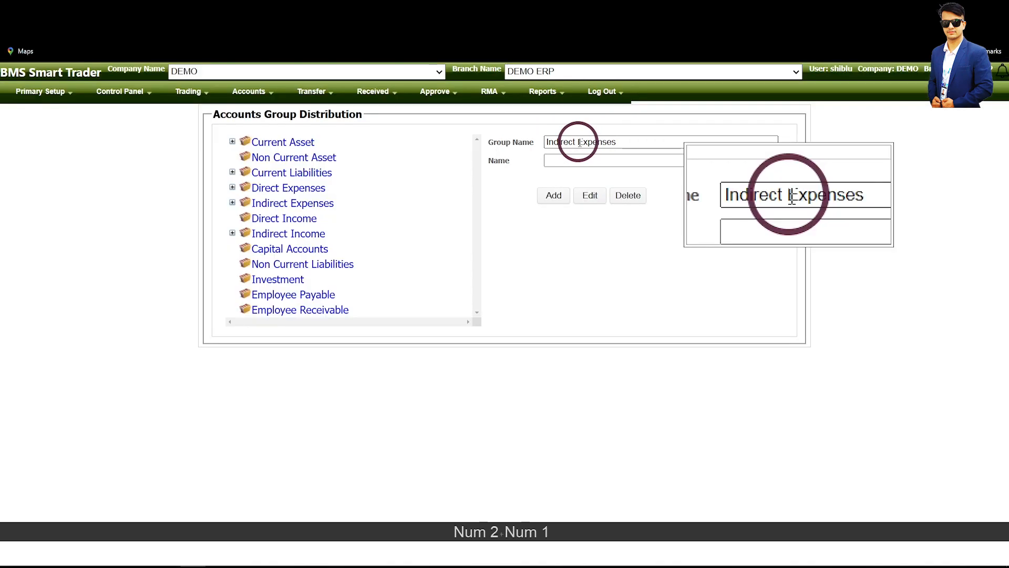
Add a new account group named "Customer Discount" under Indirect Expenses
{"action": "left_click", "coordinate": [559, 160]}
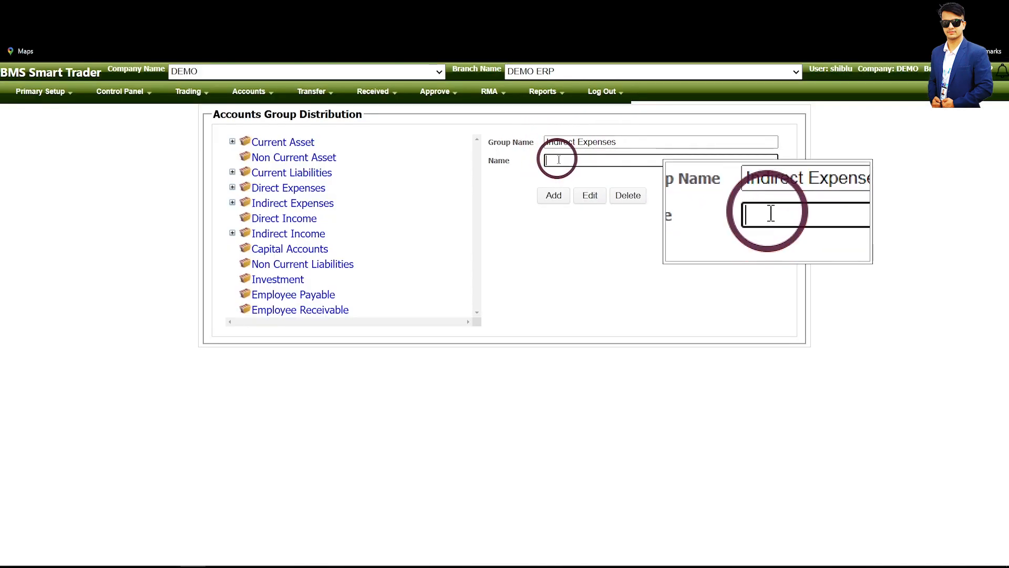
{"action": "type", "text": "Cus"}
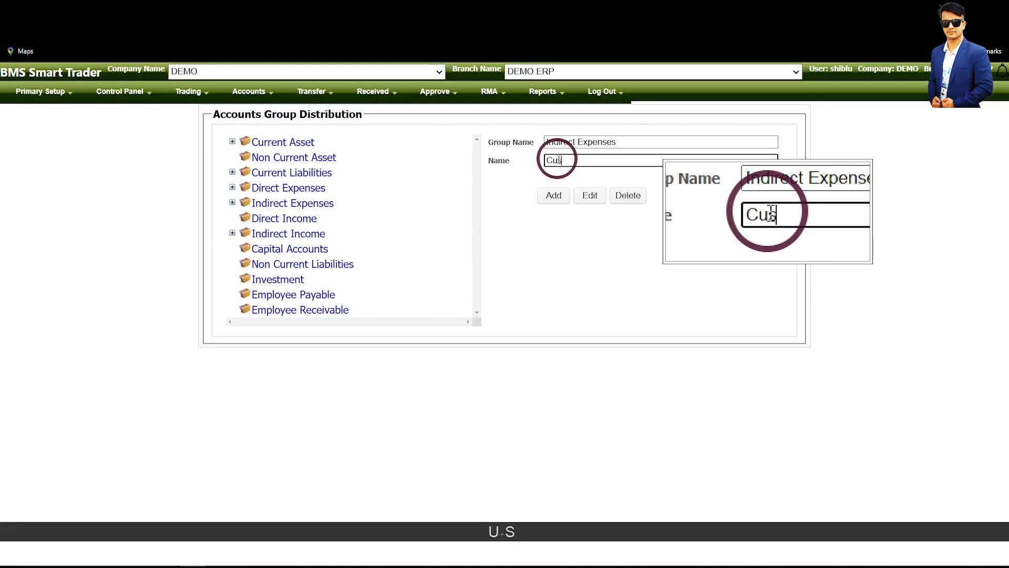
{"action": "type", "text": "tomer "}
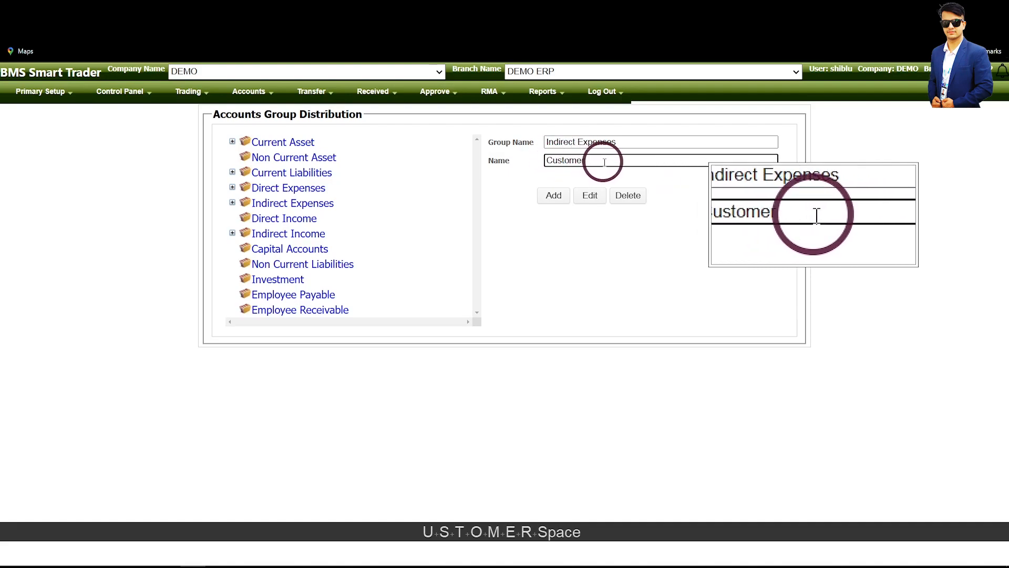
{"action": "type", "text": "D"}
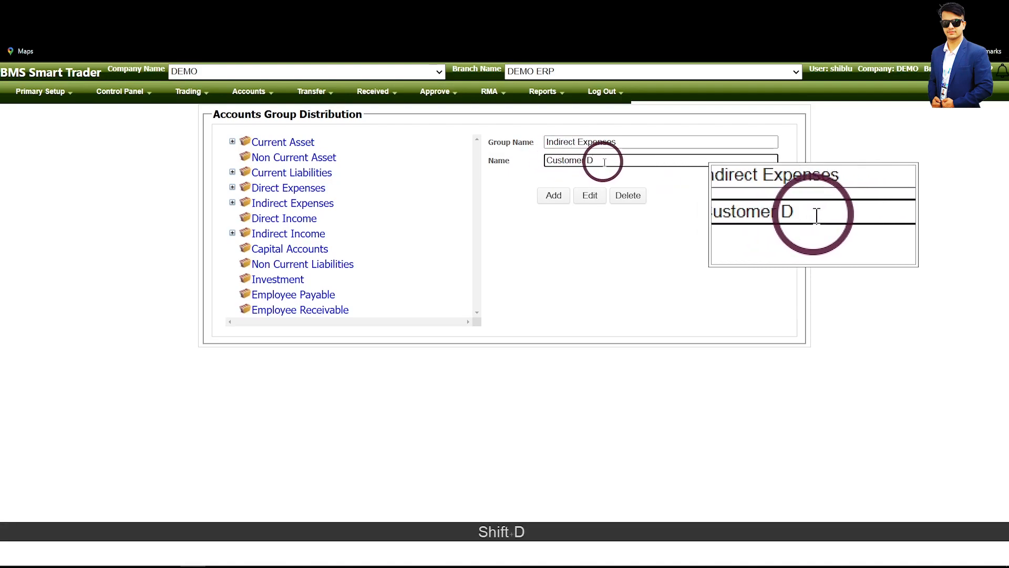
{"action": "type", "text": "iscount"}
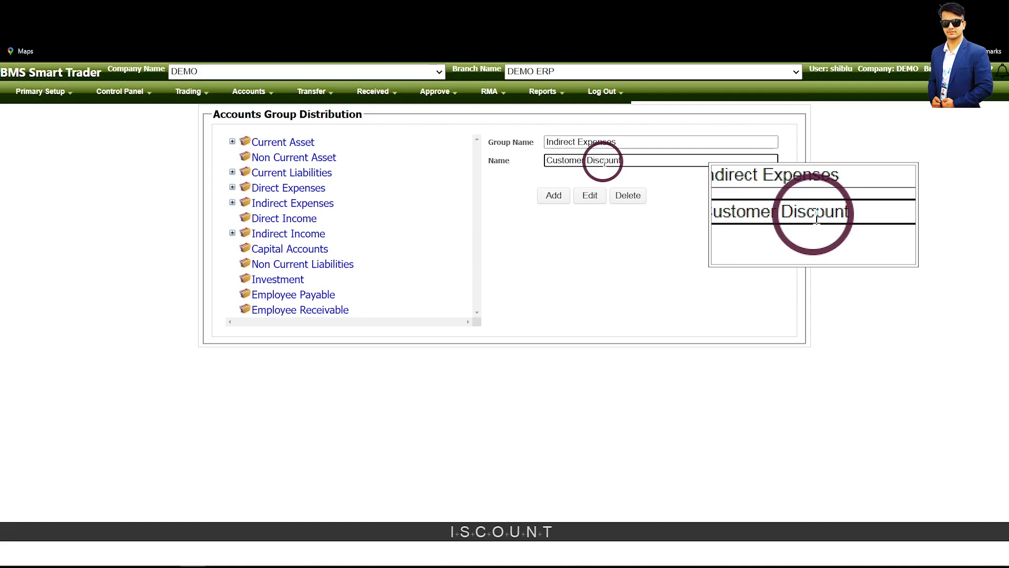
{"action": "key", "text": "KP_1"}
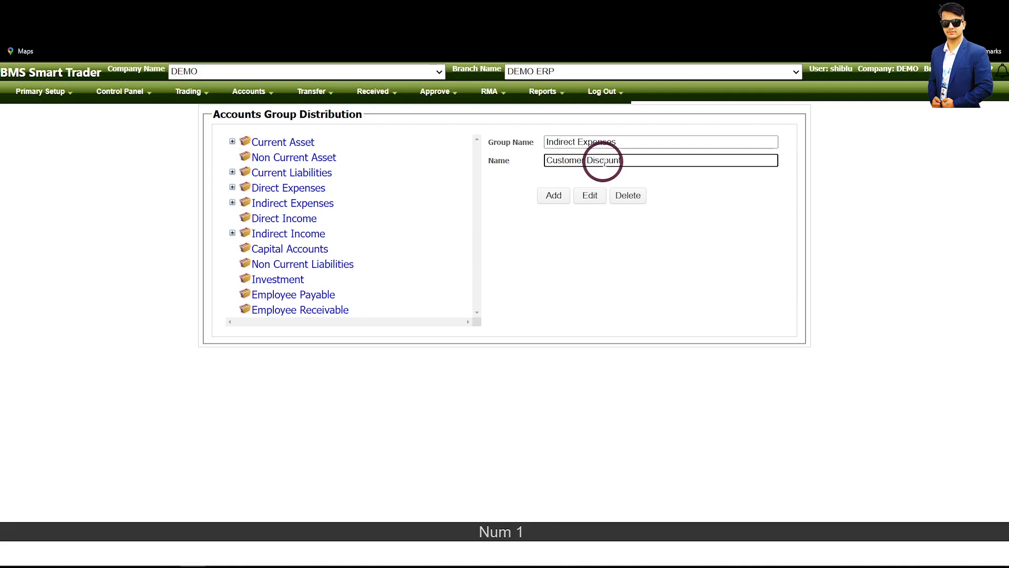
{"action": "left_click", "coordinate": [553, 196]}
{"action": "left_click", "coordinate": [592, 160]}
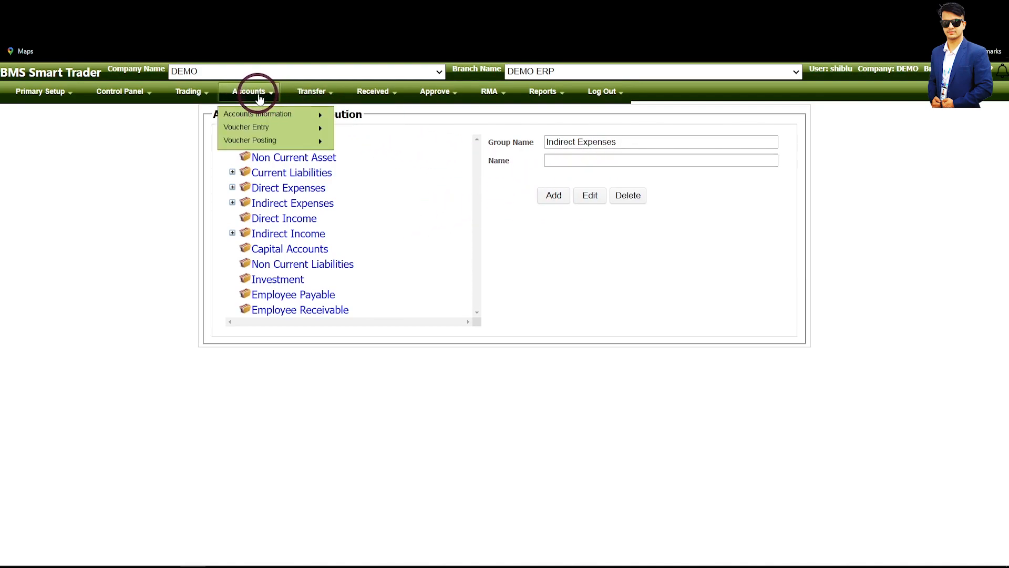
Open the General Accounts page and select the Customer Discount group under Indirect Expenses
{"action": "key", "text": "KP_1"}
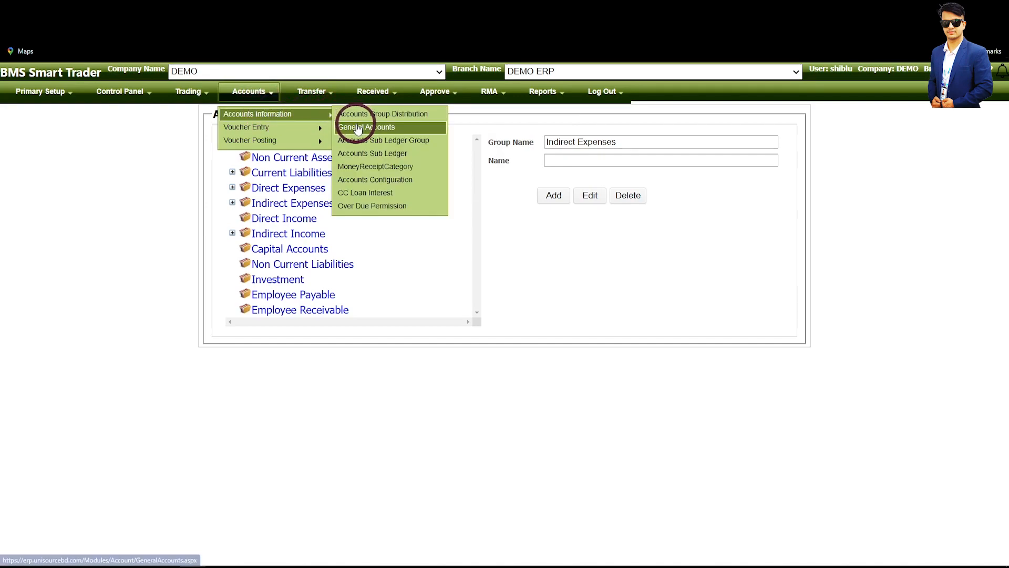
{"action": "key", "text": "KP_1"}
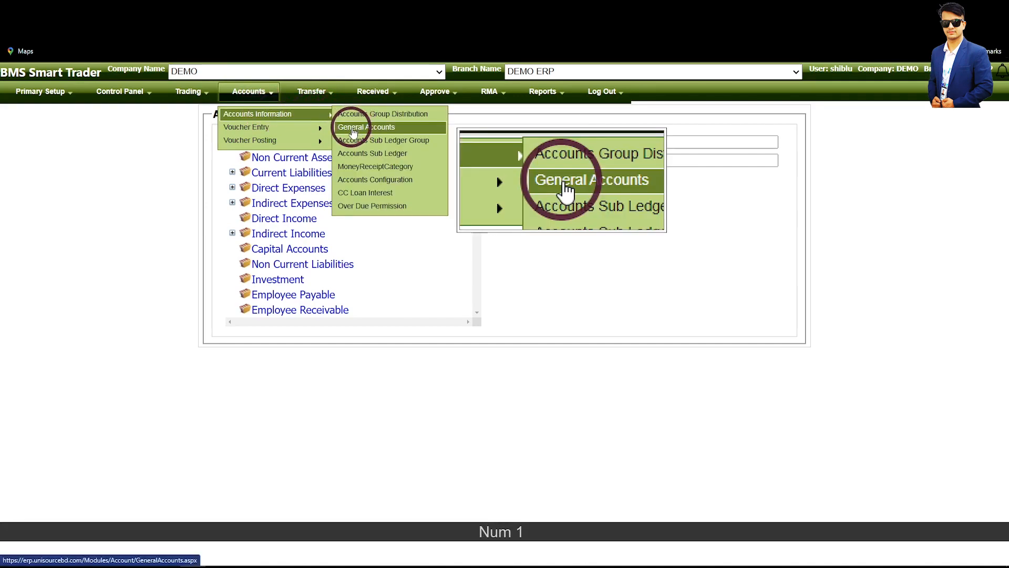
{"action": "left_click", "coordinate": [352, 130]}
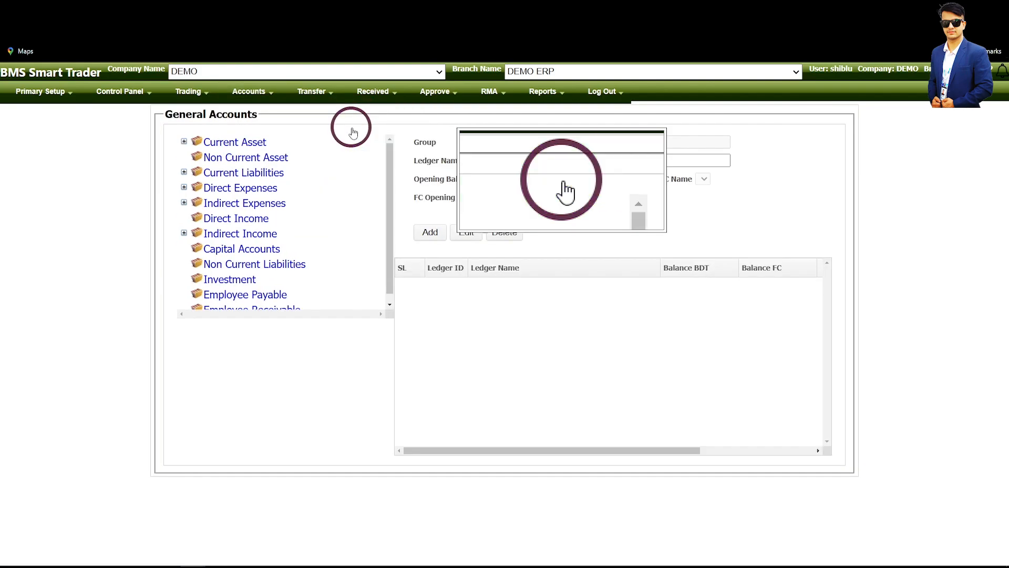
{"action": "key", "text": "KP_1"}
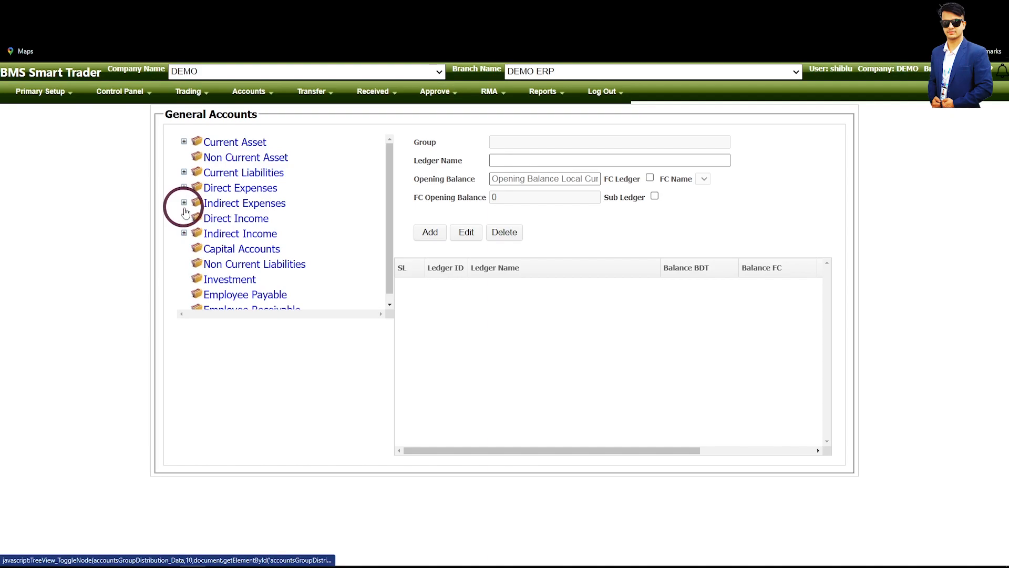
{"action": "key", "text": "KP_1"}
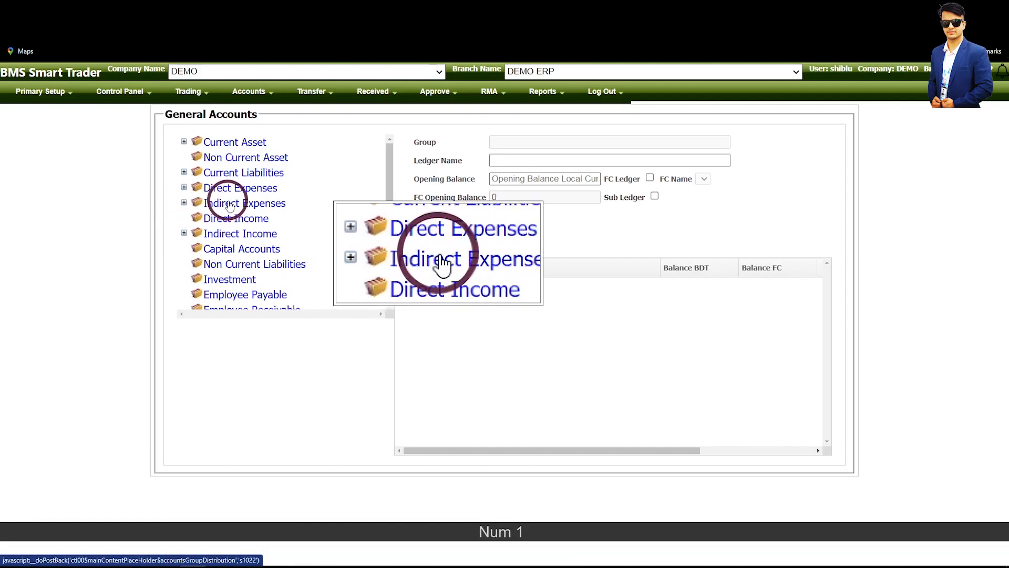
{"action": "left_click", "coordinate": [184, 203]}
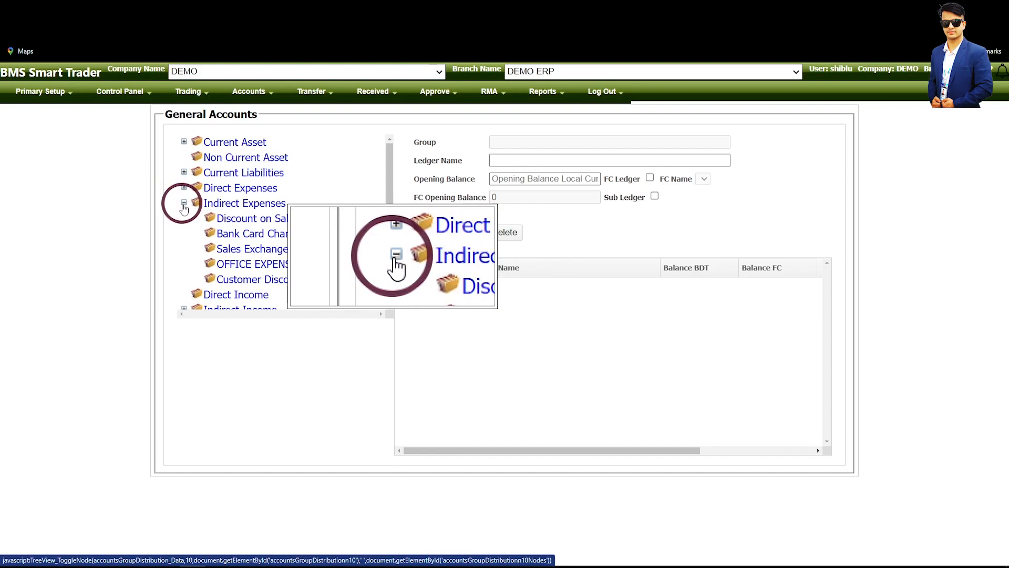
{"action": "left_click", "coordinate": [251, 281]}
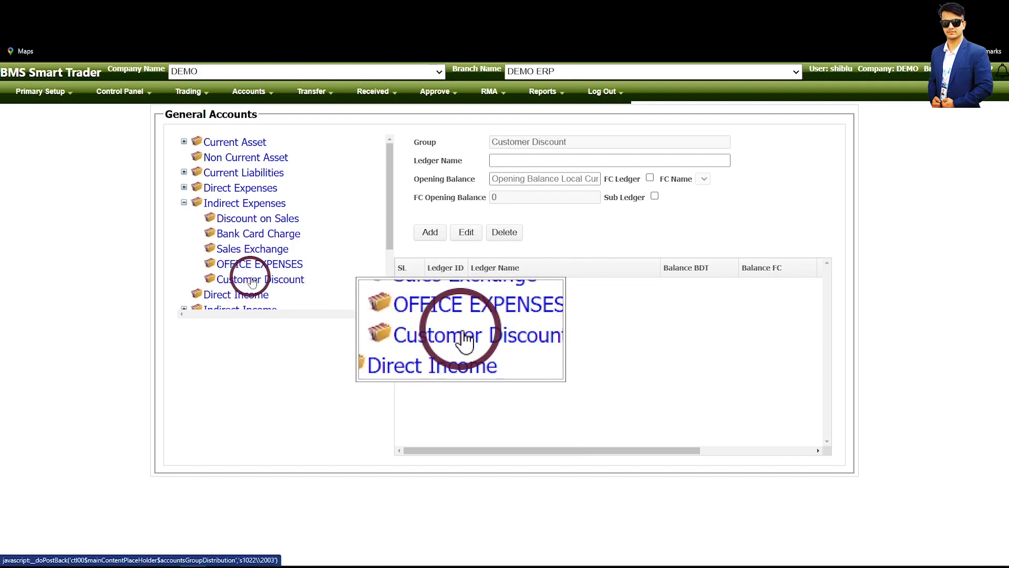
{"action": "key", "text": "KP_1"}
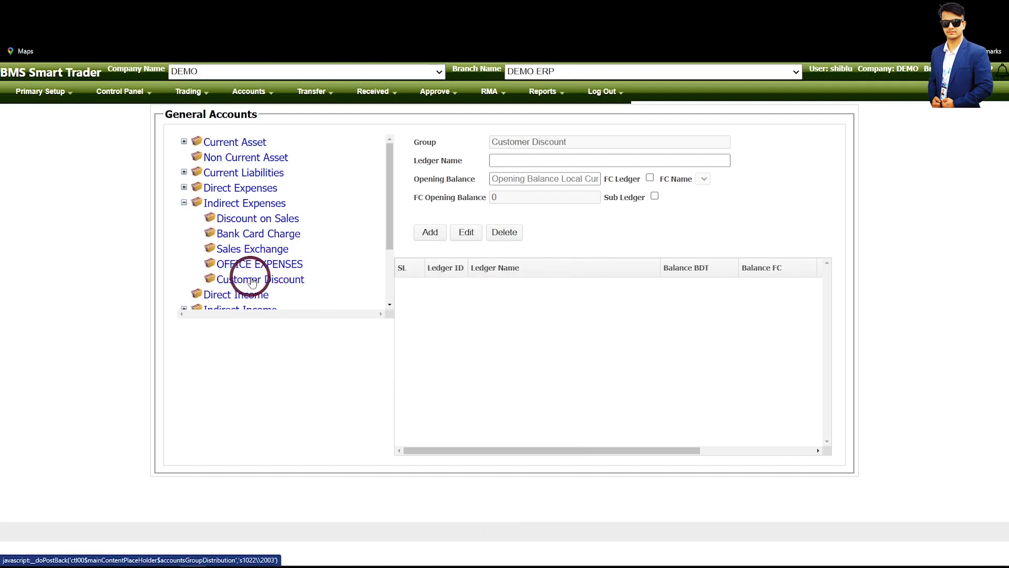
Add a ledger to the selected group, copying the group name "Customer Discount" as ledger name, with opening balance 0
{"action": "left_click_drag", "start_coordinate": [569, 142], "coordinate": [492, 147]}
{"action": "right_click", "coordinate": [500, 148]}
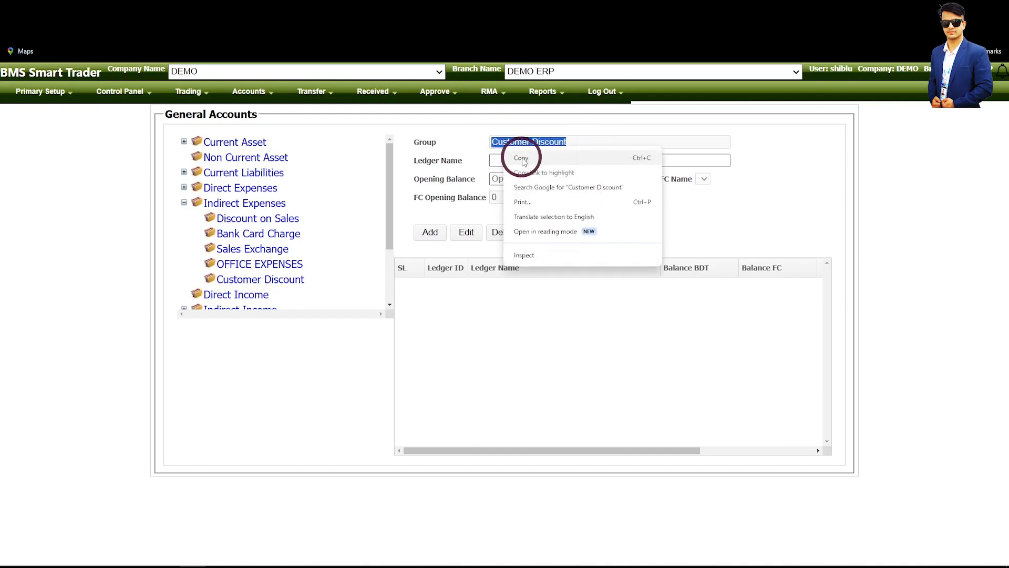
{"action": "left_click", "coordinate": [522, 158]}
{"action": "left_click", "coordinate": [507, 165]}
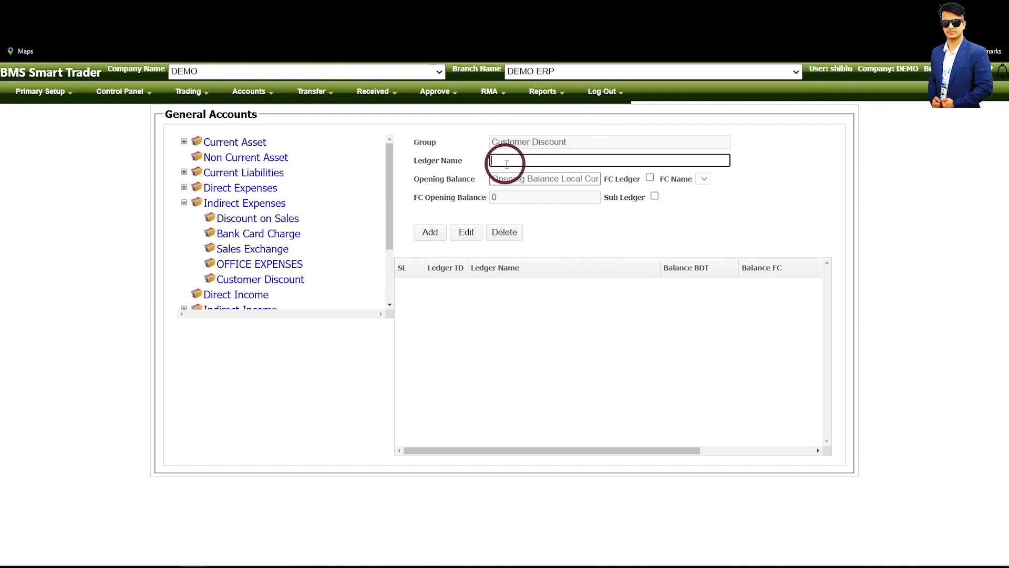
{"action": "key", "text": "ctrl+v"}
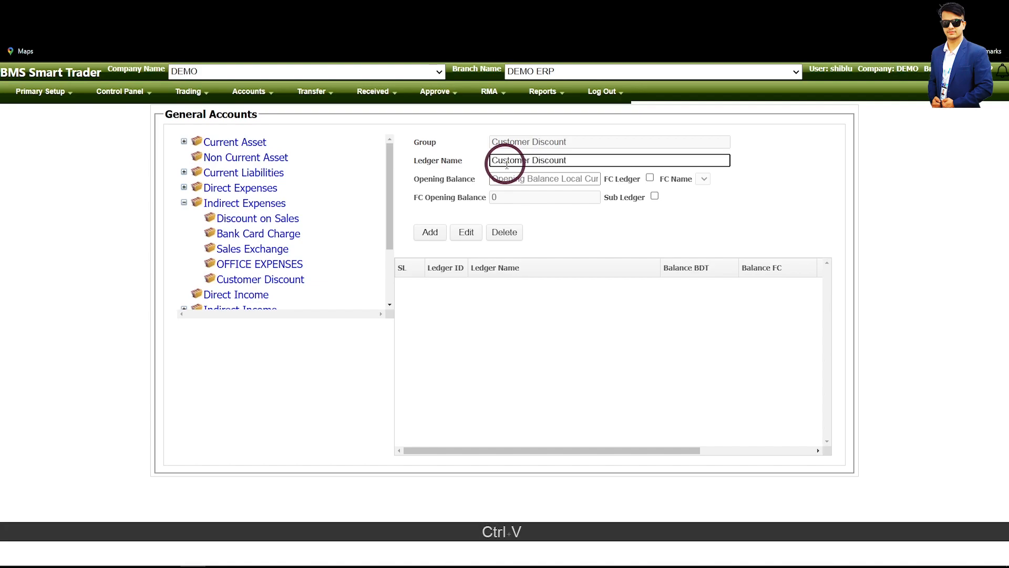
{"action": "left_click", "coordinate": [519, 179]}
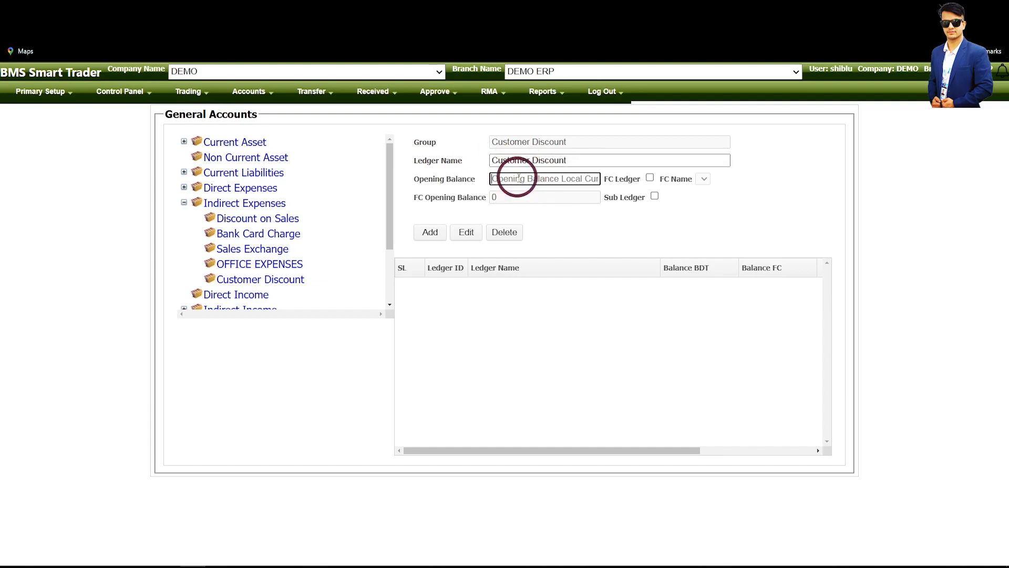
{"action": "type", "text": "0"}
{"action": "key", "text": "Return"}
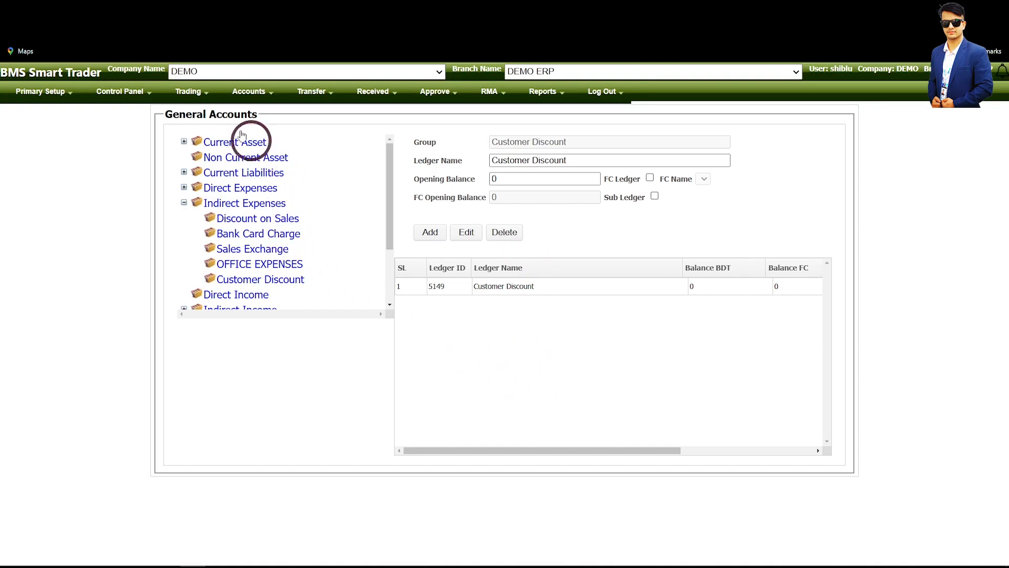
Return to the dashboard and open the Journal Voucher entry form
{"action": "left_click", "coordinate": [77, 69]}
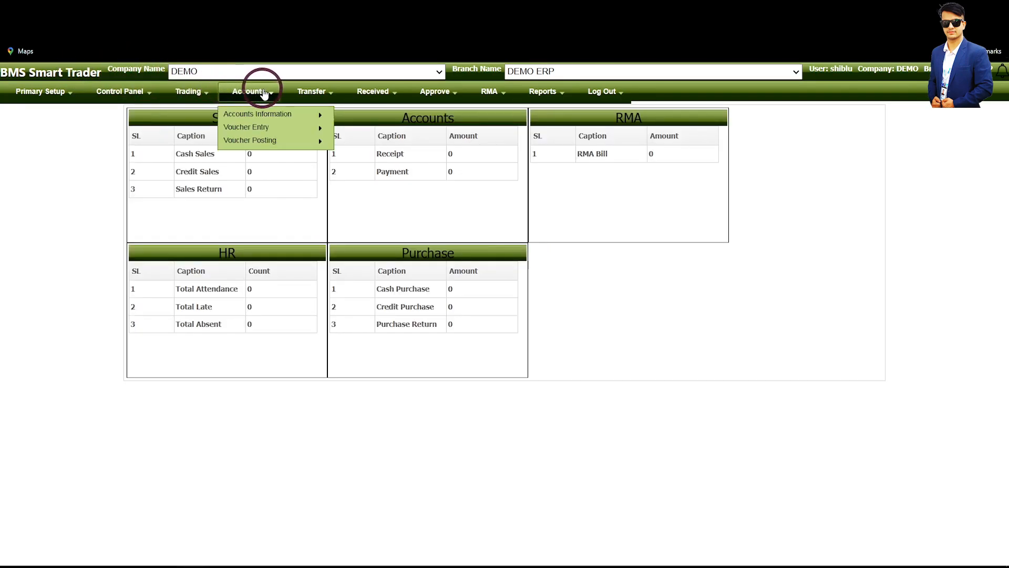
{"action": "mouse_move", "coordinate": [252, 126]}
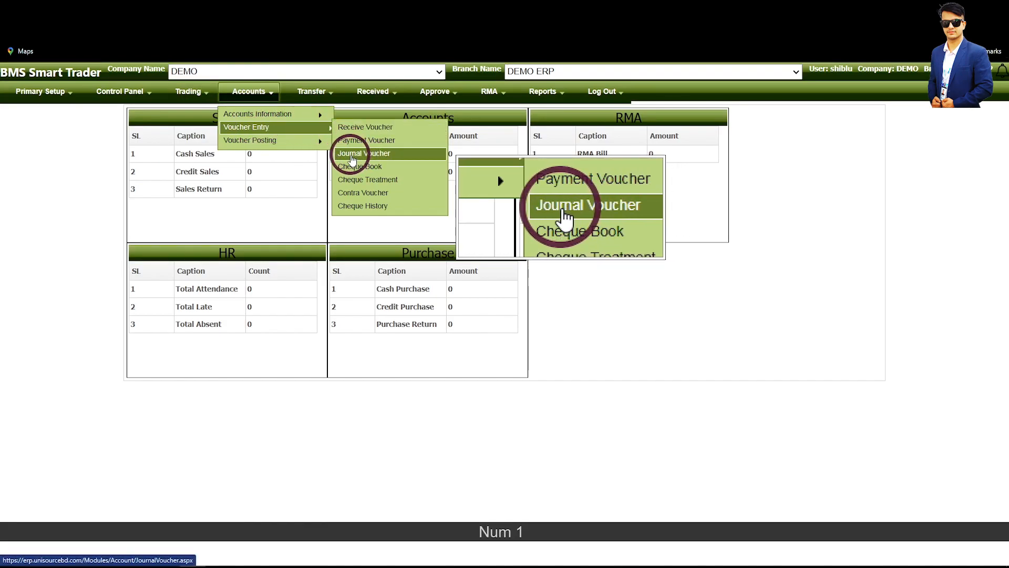
{"action": "left_click", "coordinate": [357, 156]}
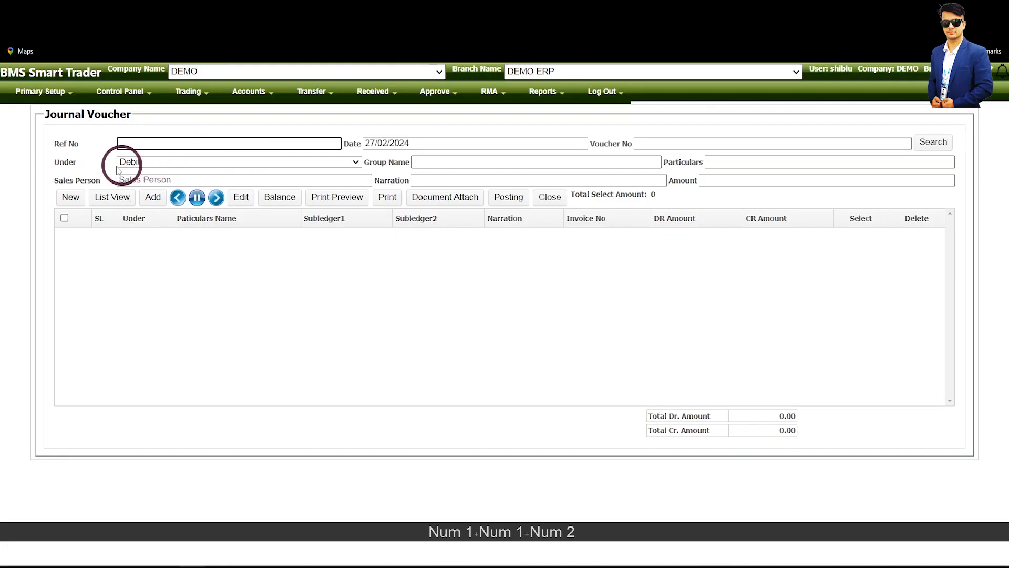
Set both the group name and the particulars of the debit entry to Customer Discount
{"action": "left_click", "coordinate": [441, 163]}
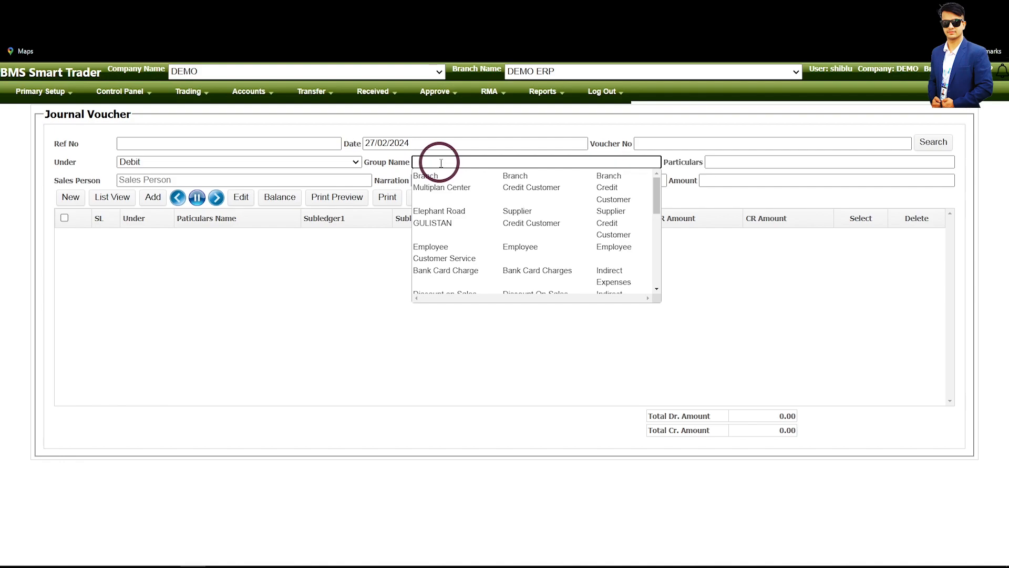
{"action": "type", "text": "c"}
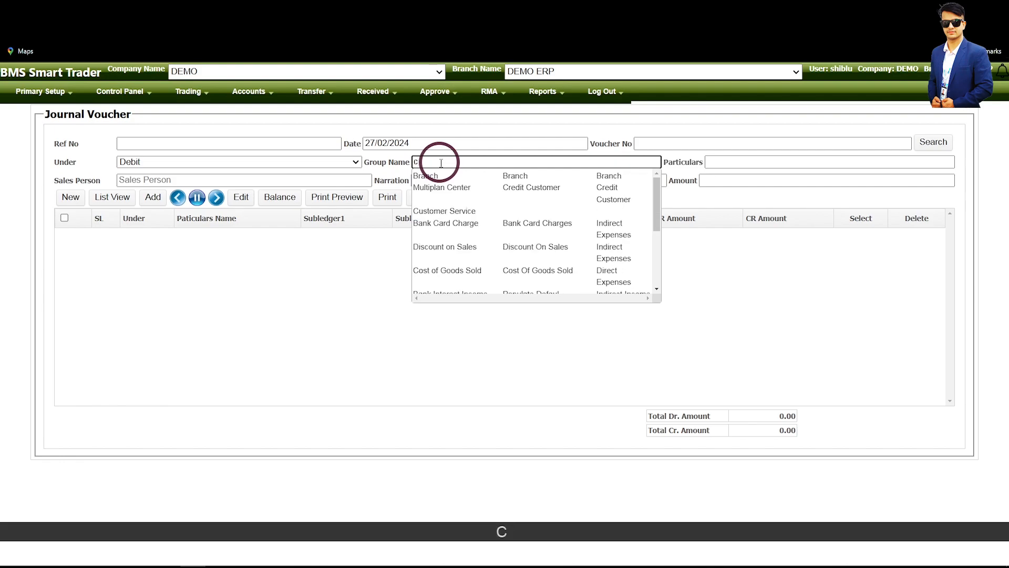
{"action": "type", "text": "o"}
{"action": "key", "text": "BackSpace"}
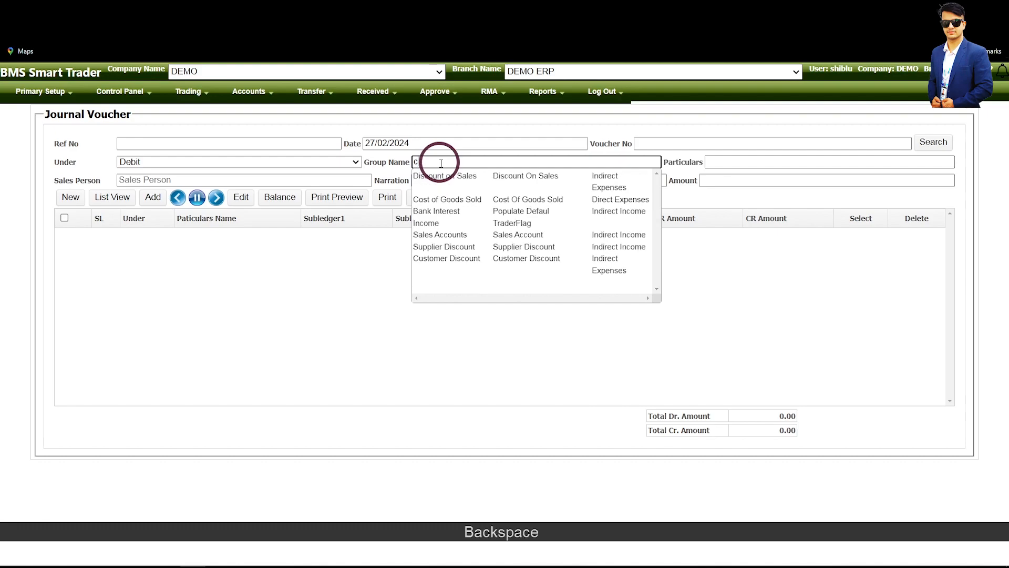
{"action": "type", "text": "u"}
{"action": "left_click", "coordinate": [450, 188]}
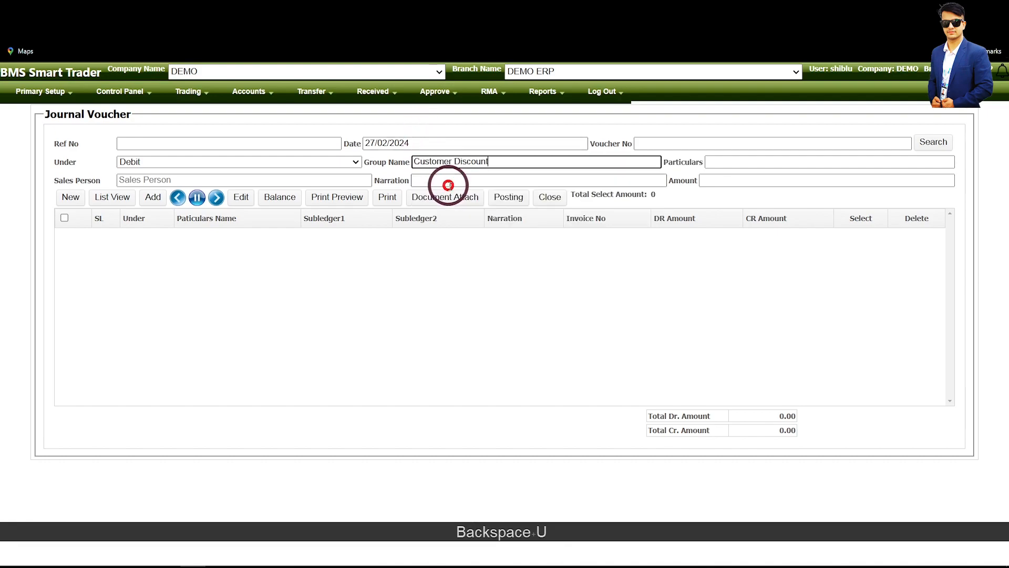
{"action": "left_click", "coordinate": [756, 164]}
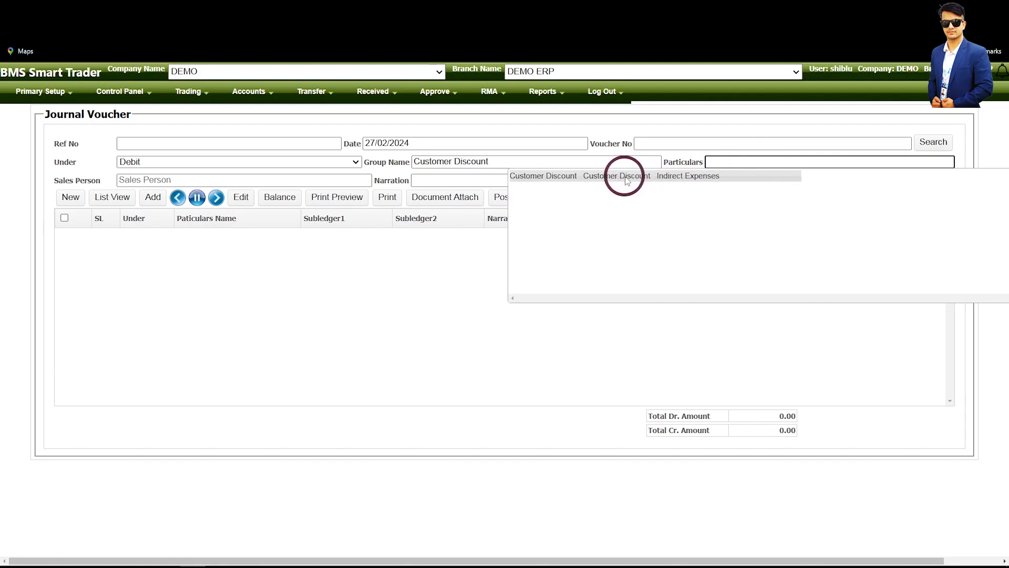
{"action": "key", "text": "KP_1"}
{"action": "key", "text": "KP_1"}
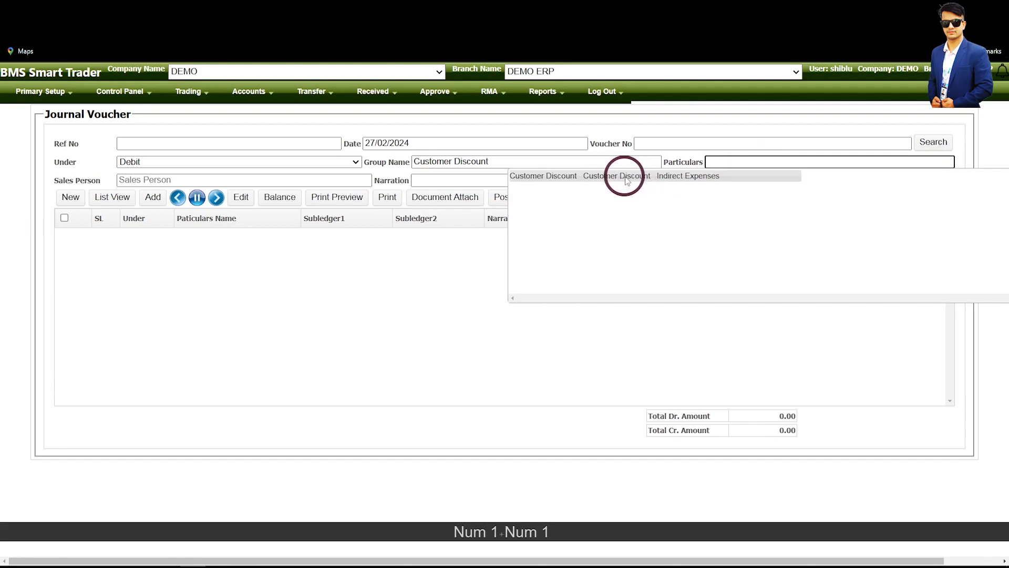
{"action": "left_click", "coordinate": [626, 180]}
Set the debit entry's narration to "LEDGER DISCOUNT" and its amount to 3000, and add the entry to the voucher
{"action": "left_click", "coordinate": [458, 182]}
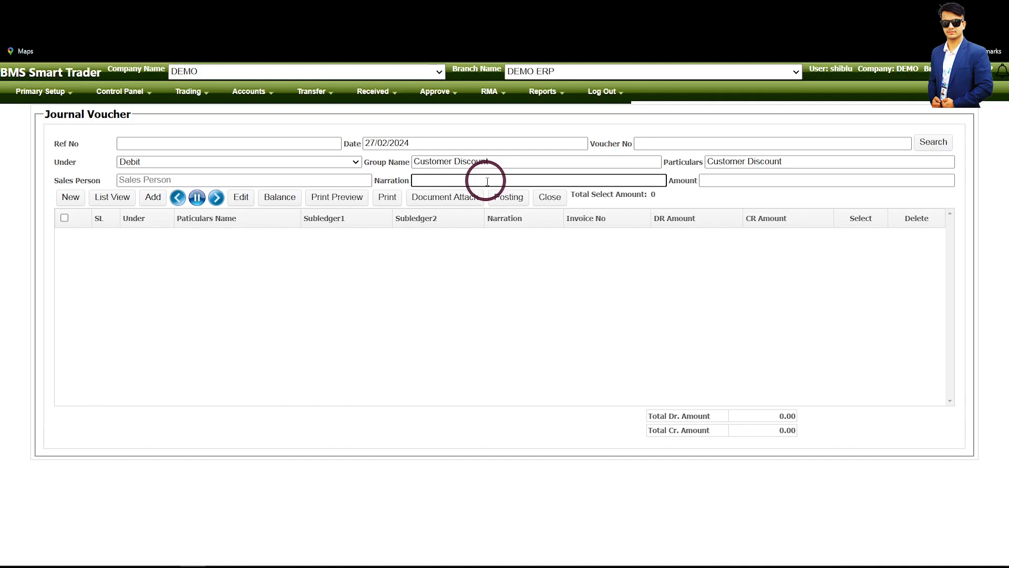
{"action": "key", "text": "Caps_Lock"}
{"action": "type", "text": "LE"}
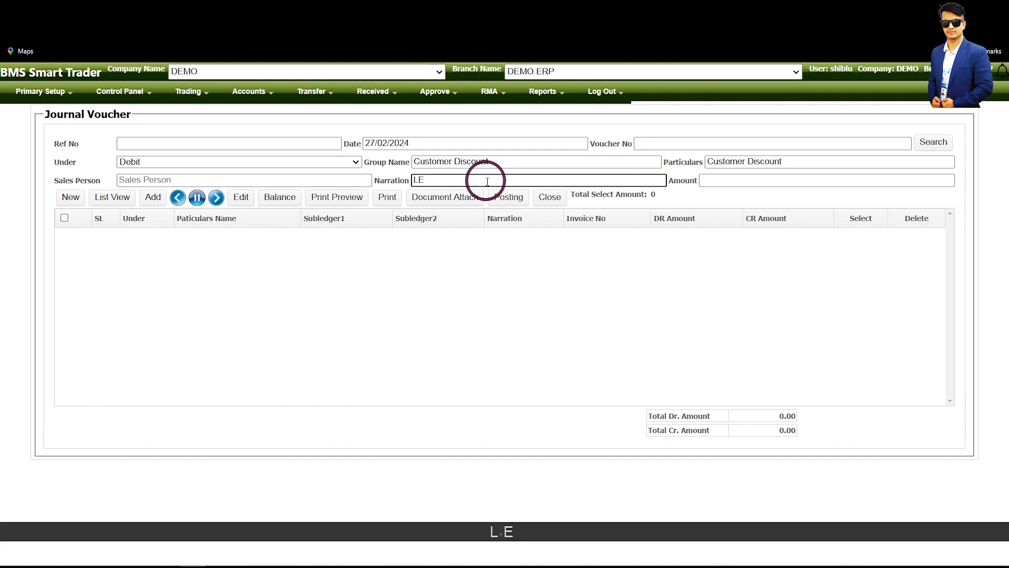
{"action": "type", "text": "DGER DIS"}
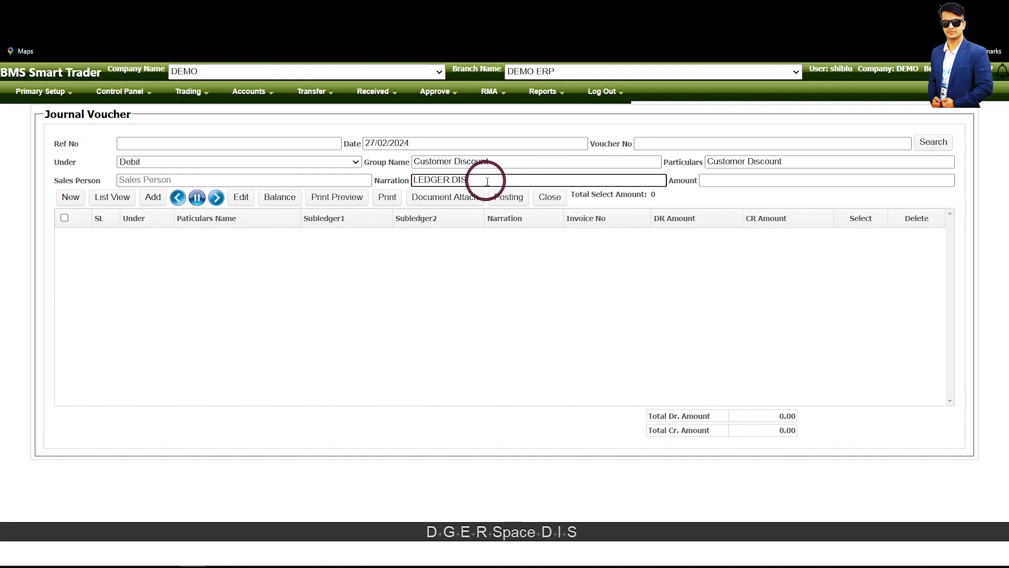
{"action": "type", "text": "COUNT"}
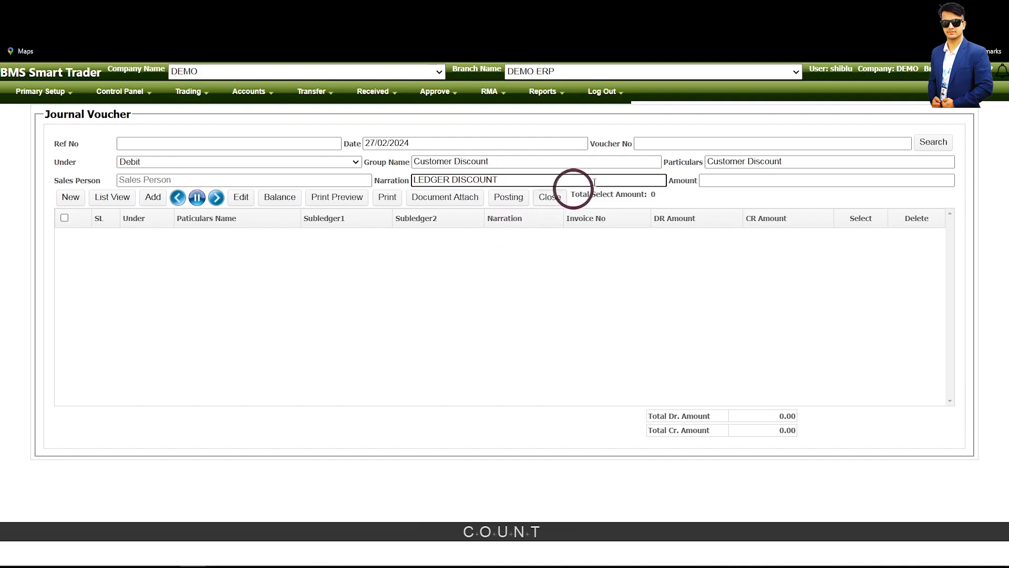
{"action": "left_click", "coordinate": [763, 178]}
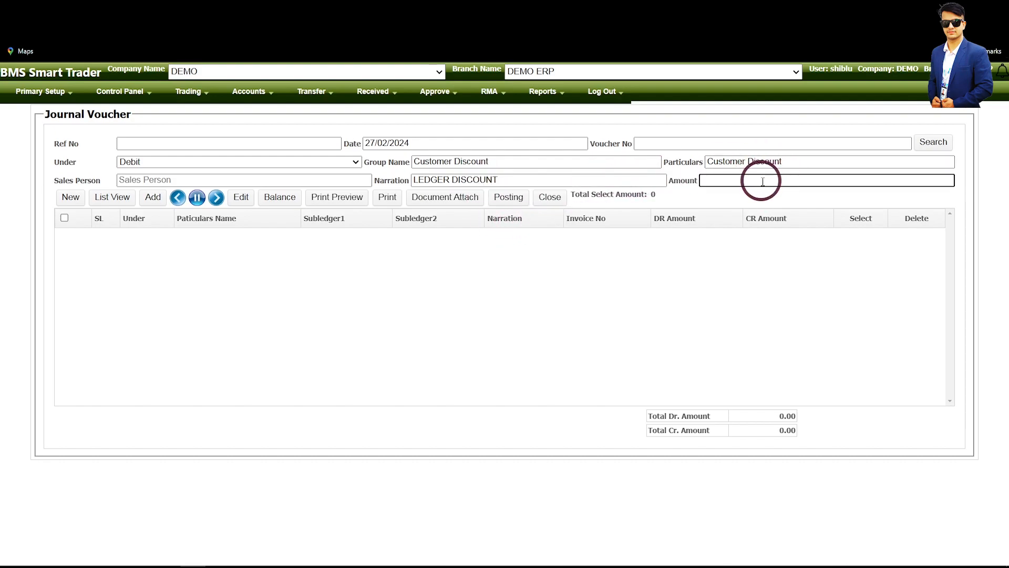
{"action": "type", "text": "3000"}
{"action": "left_click", "coordinate": [154, 197]}
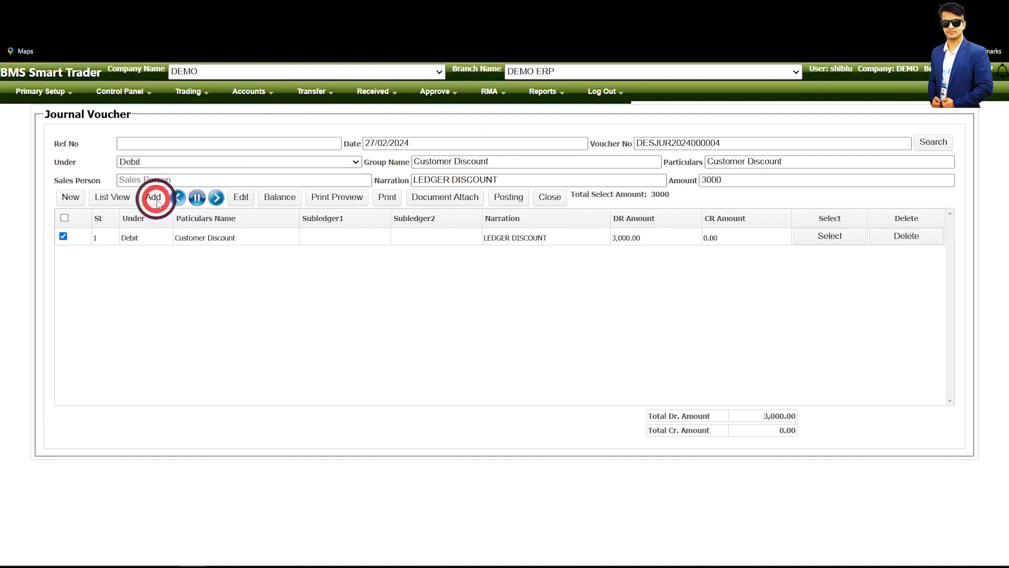
Add a matching credit entry to the voucher with MOLLA INTERNATIONAL from the GULISTAN group as particulars
{"action": "key", "text": "KP_1"}
{"action": "left_click", "coordinate": [138, 167]}
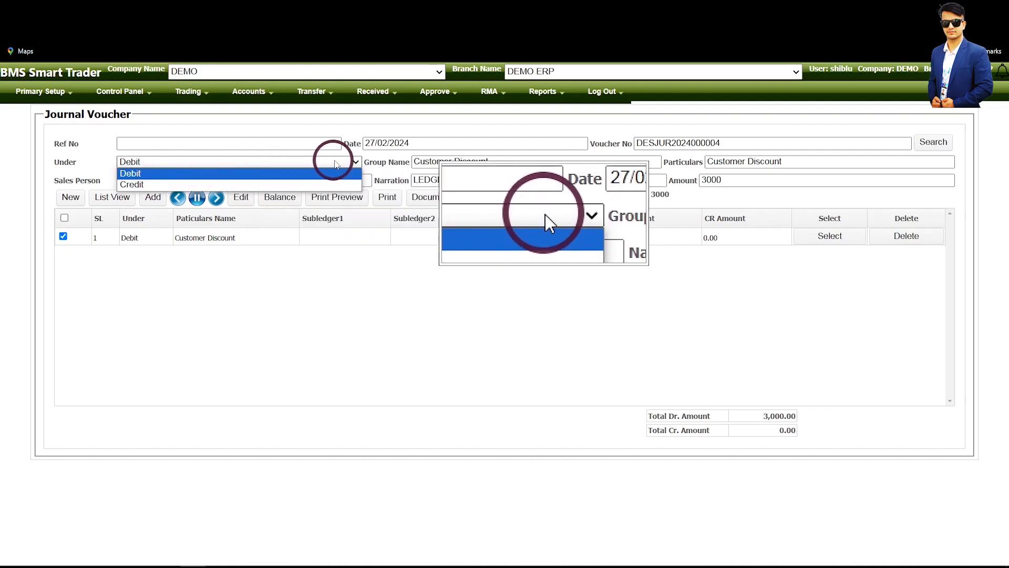
{"action": "left_click", "coordinate": [156, 185]}
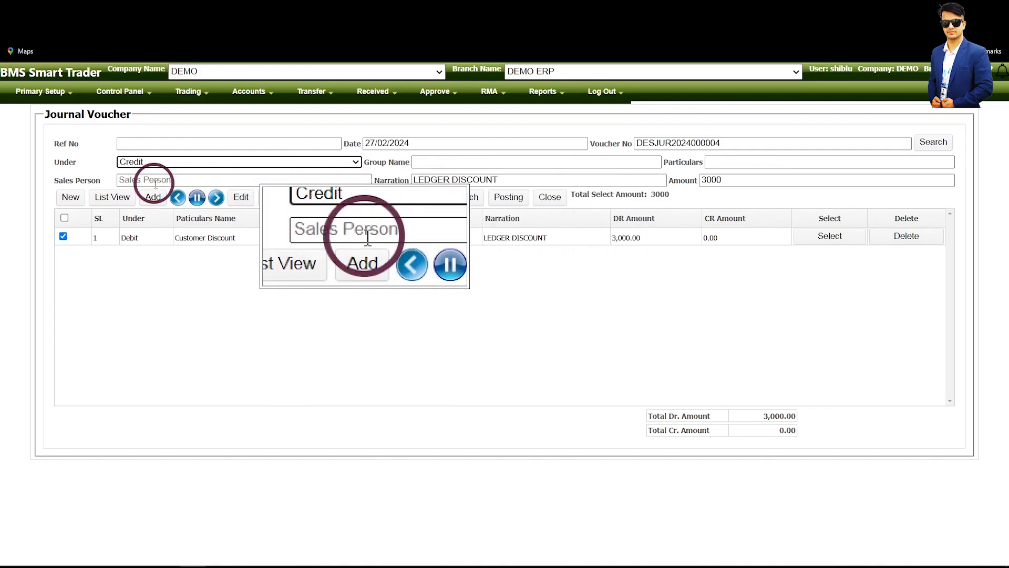
{"action": "left_click", "coordinate": [462, 160]}
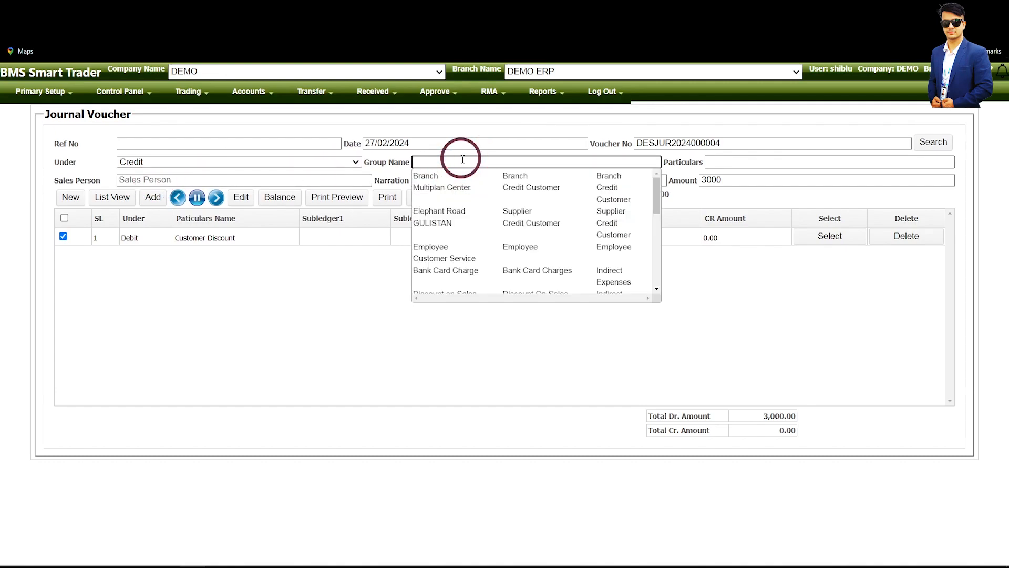
{"action": "left_click", "coordinate": [733, 160]}
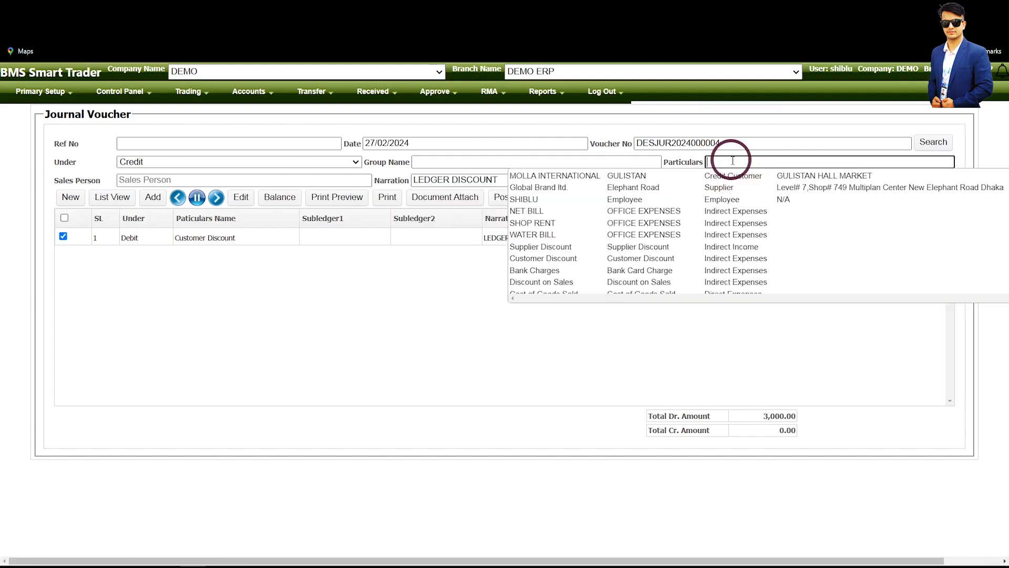
{"action": "type", "text": "MO"}
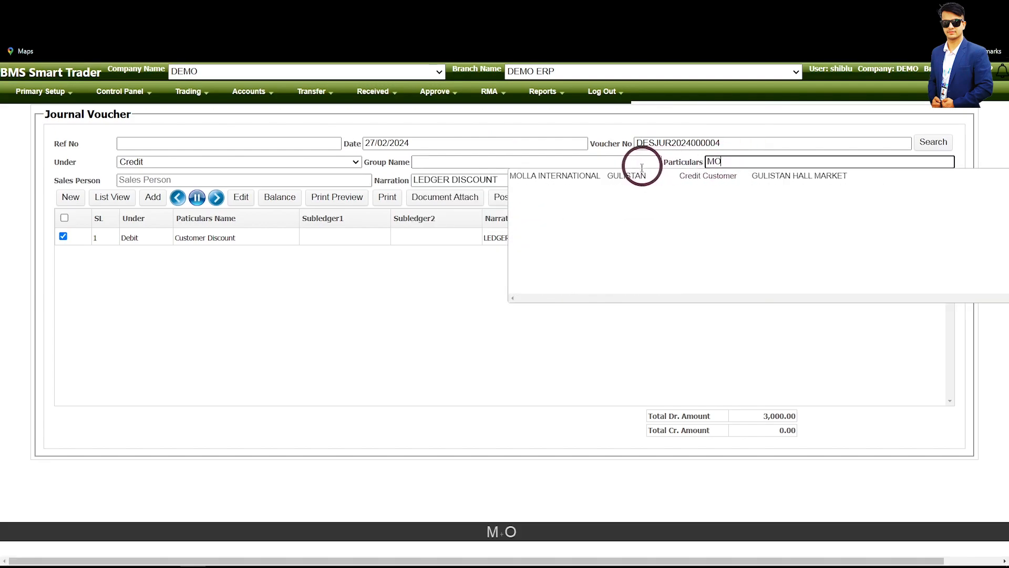
{"action": "left_click", "coordinate": [612, 175]}
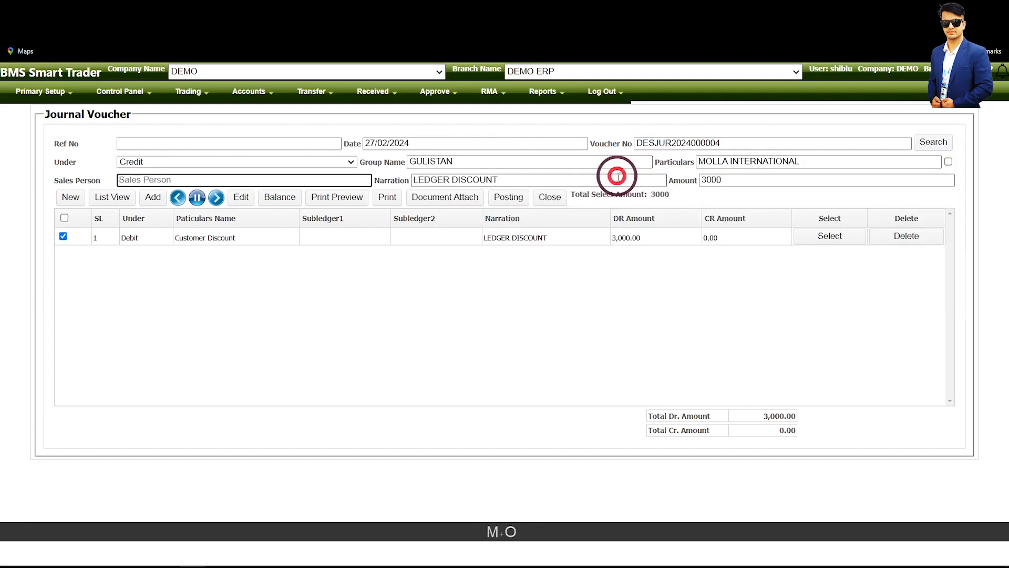
{"action": "left_click", "coordinate": [152, 200]}
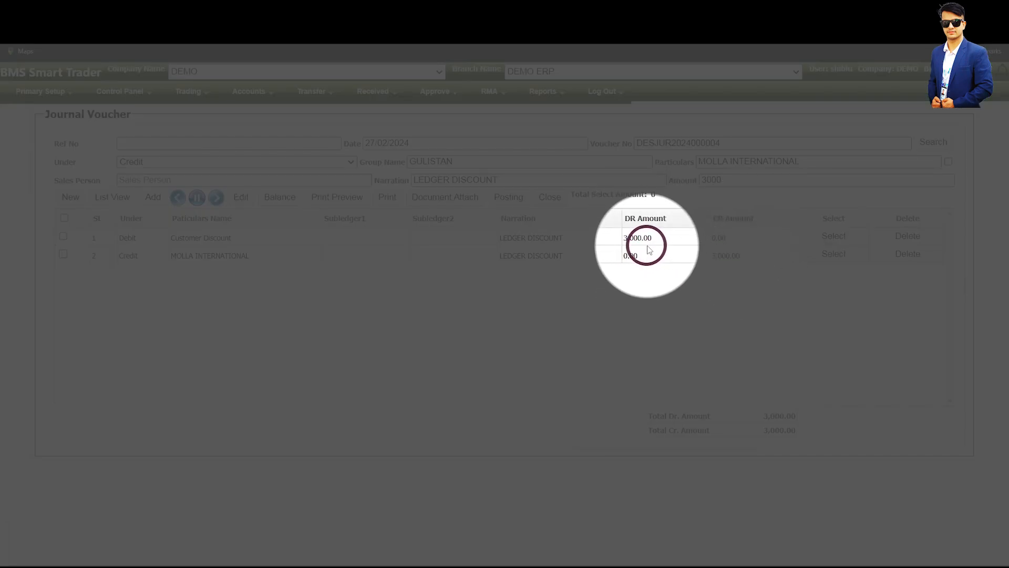
{"action": "key", "text": "KP_1"}
{"action": "key", "text": "KP_1"}
{"action": "key", "text": "KP_2"}
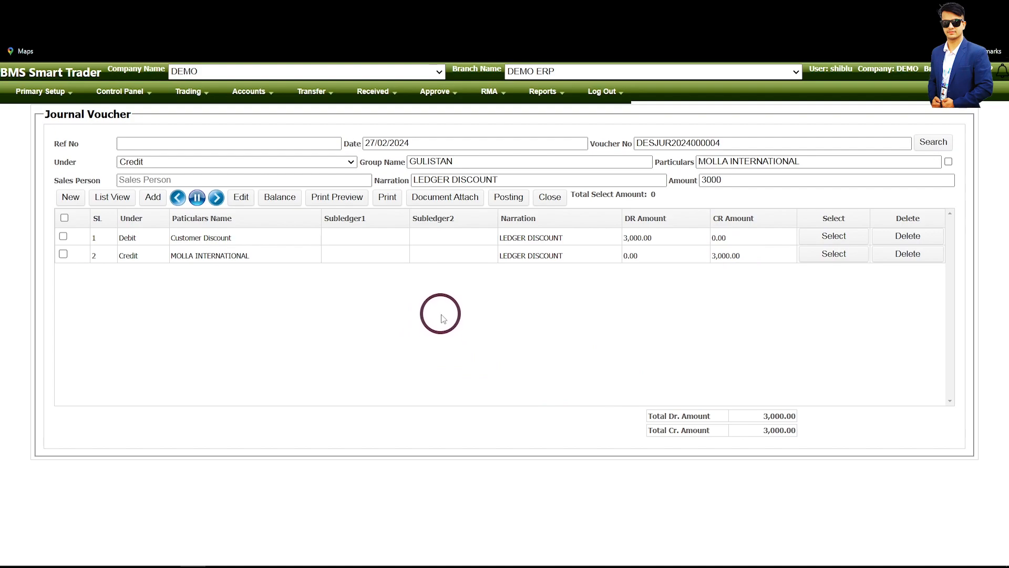
Open the Journal Voucher Posting page and post the voucher with debit and credit amounts of 3000
{"action": "left_click", "coordinate": [253, 95]}
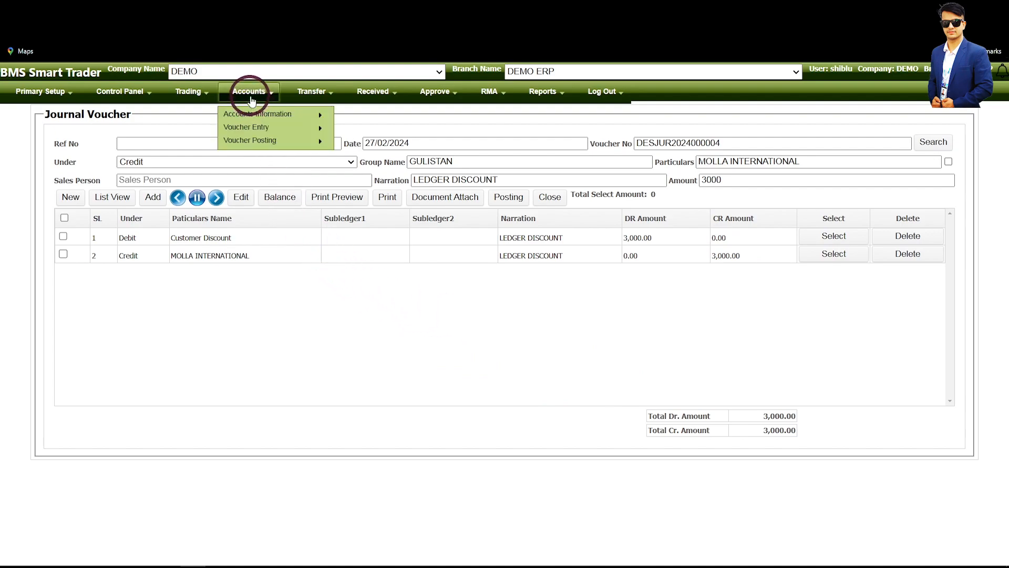
{"action": "mouse_move", "coordinate": [263, 140]}
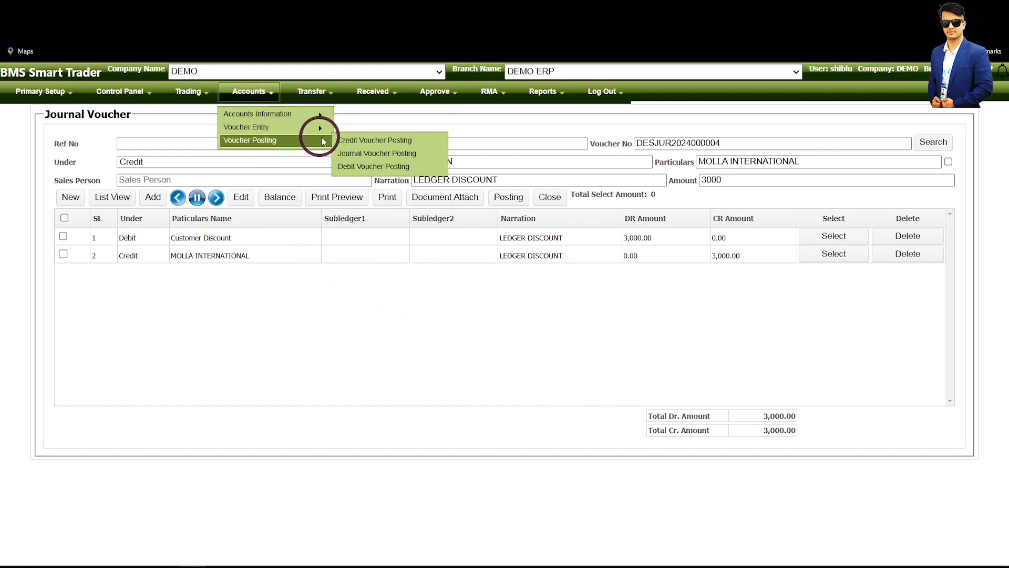
{"action": "left_click", "coordinate": [380, 155]}
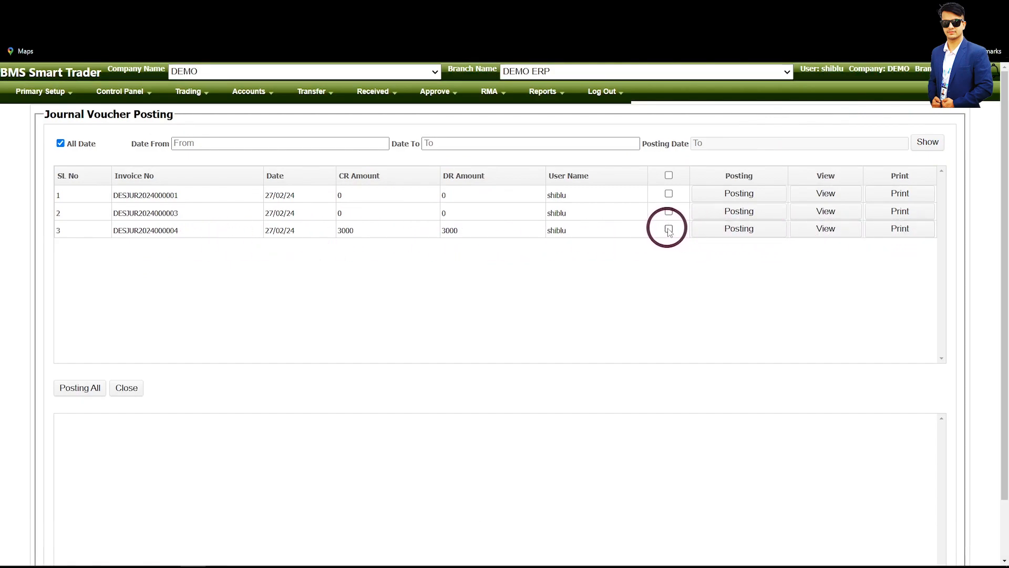
{"action": "left_click", "coordinate": [738, 229]}
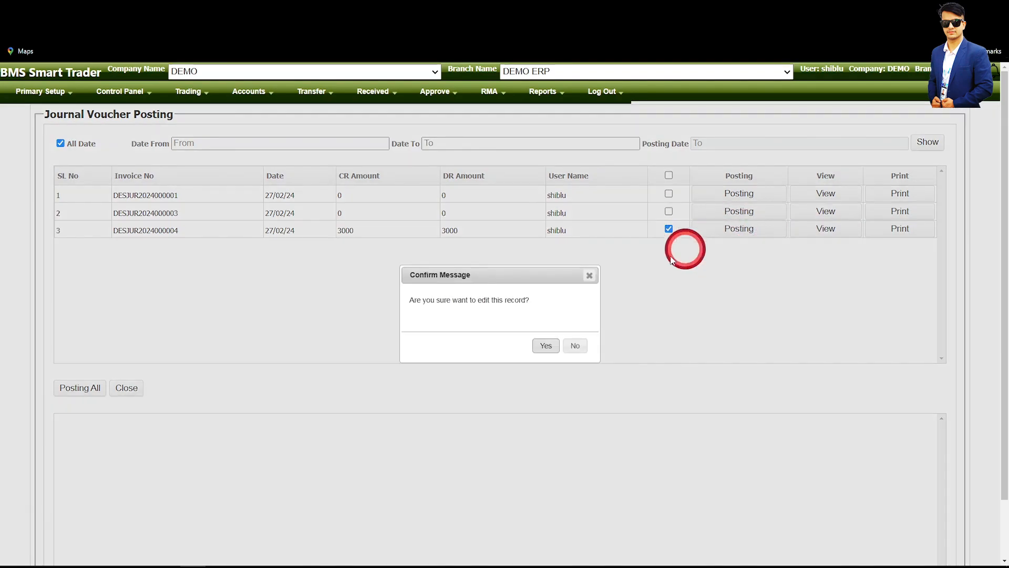
{"action": "left_click", "coordinate": [553, 349]}
{"action": "left_click", "coordinate": [633, 345]}
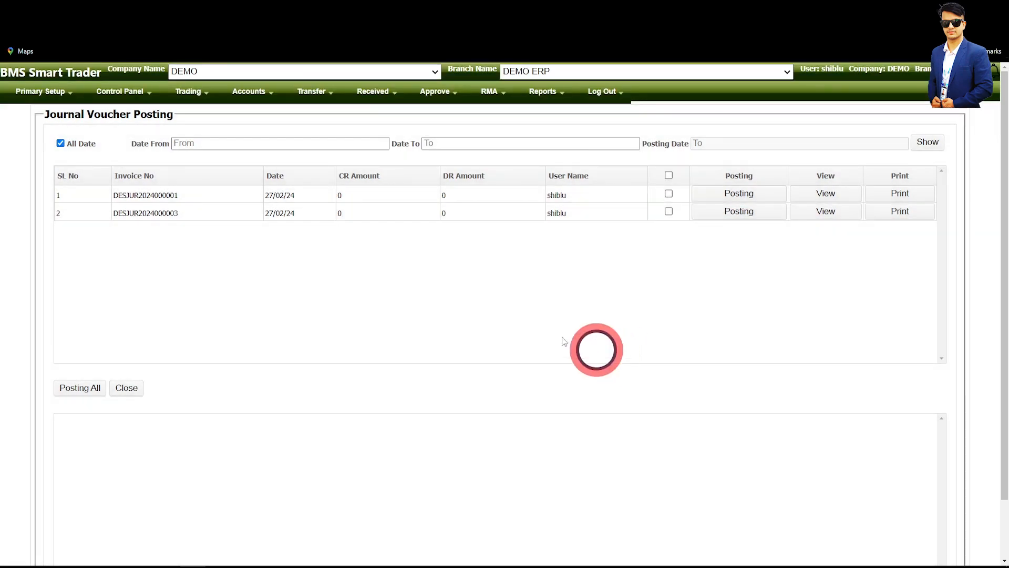
Return to the dashboard, open the Accounts Register reports, and select the Accounts Ledger report
{"action": "left_click", "coordinate": [79, 73]}
{"action": "mouse_move", "coordinate": [527, 87]}
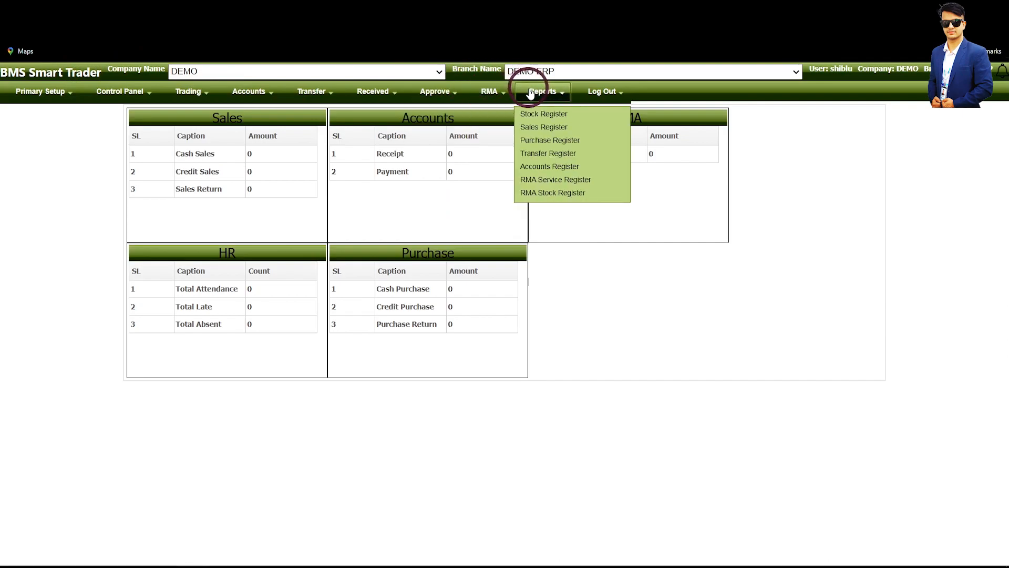
{"action": "left_click", "coordinate": [550, 167]}
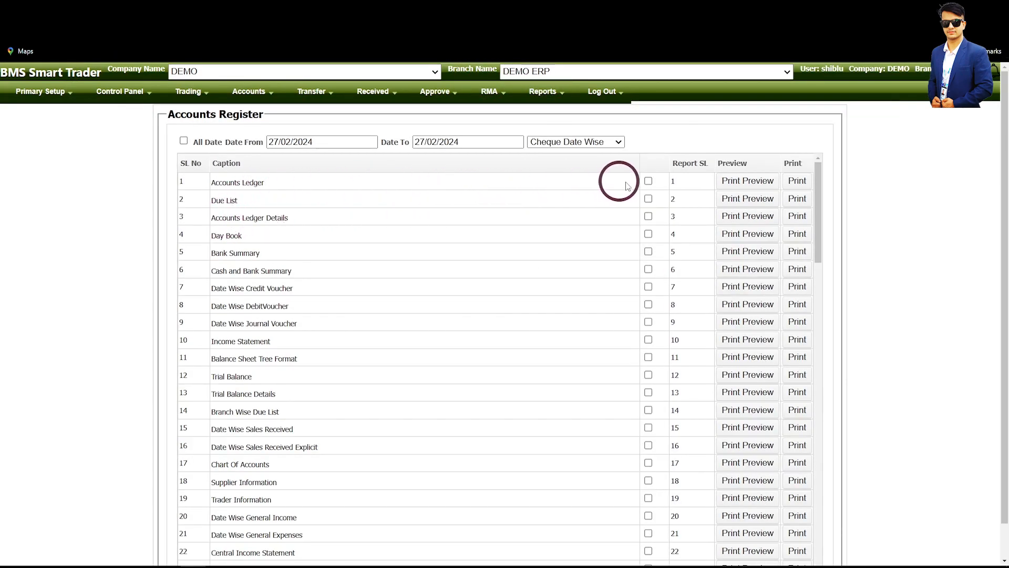
{"action": "left_click", "coordinate": [648, 181]}
Generate the printable ledger of MOLLA INTERNATIONAL for 27/02/2024, check the discount entry, and close the report
{"action": "left_click", "coordinate": [256, 179]}
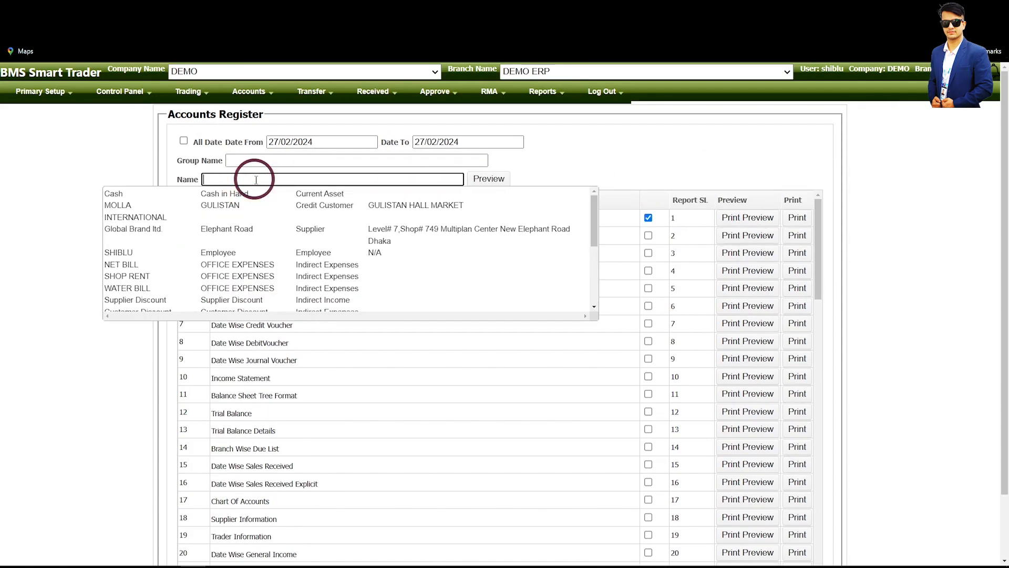
{"action": "type", "text": "MO"}
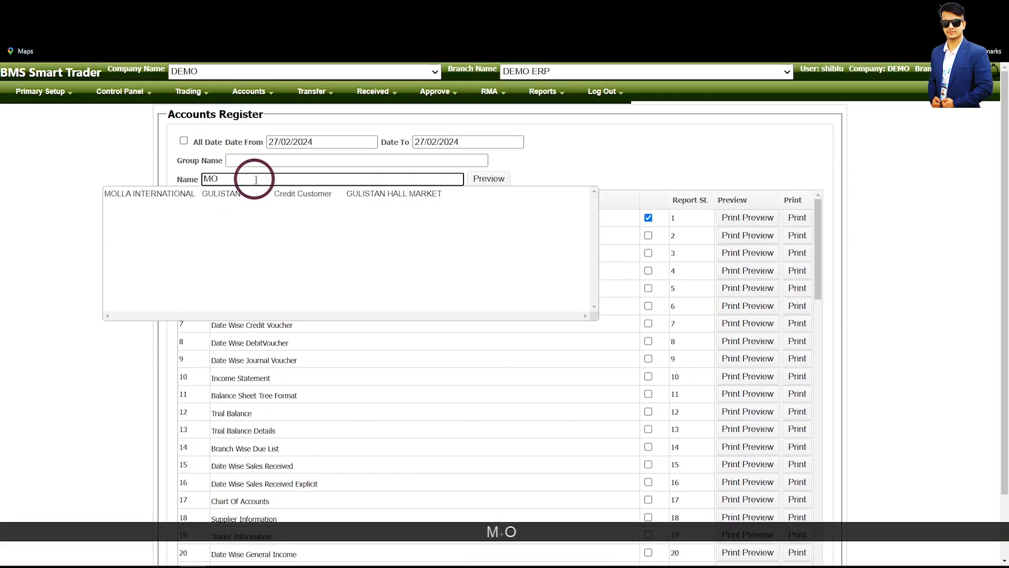
{"action": "left_click", "coordinate": [231, 193]}
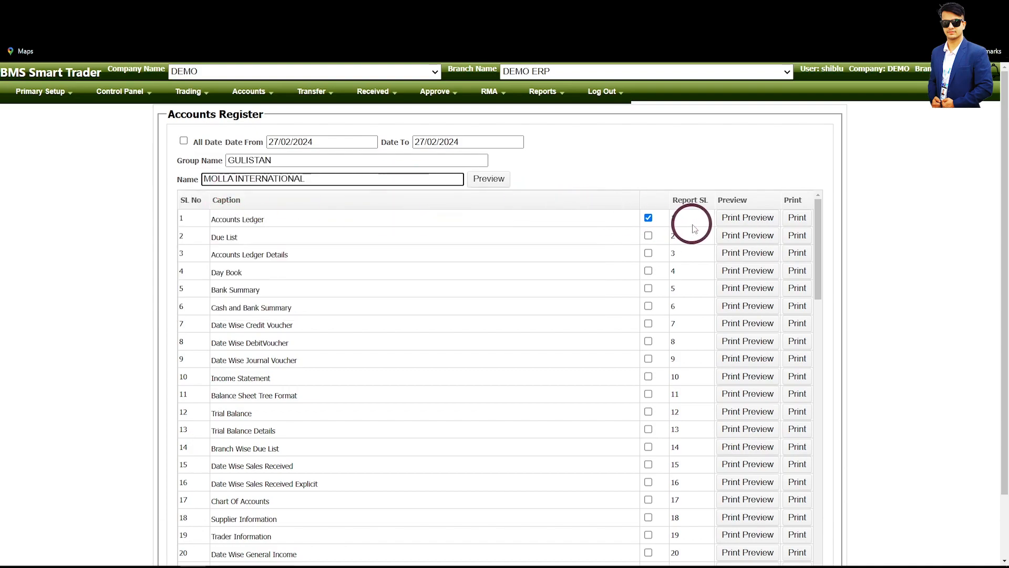
{"action": "left_click", "coordinate": [796, 218]}
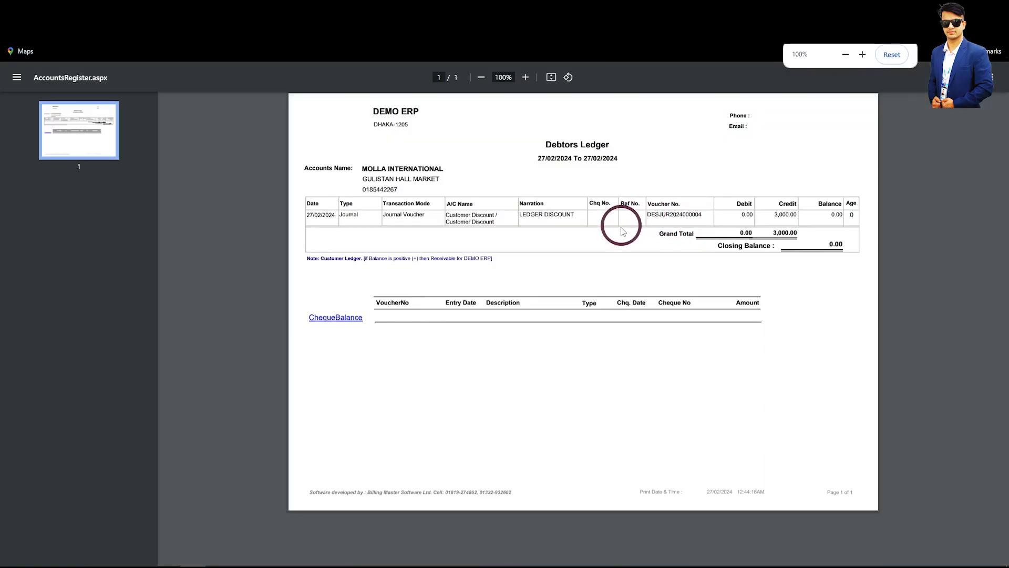
{"action": "left_click", "coordinate": [74, 10]}
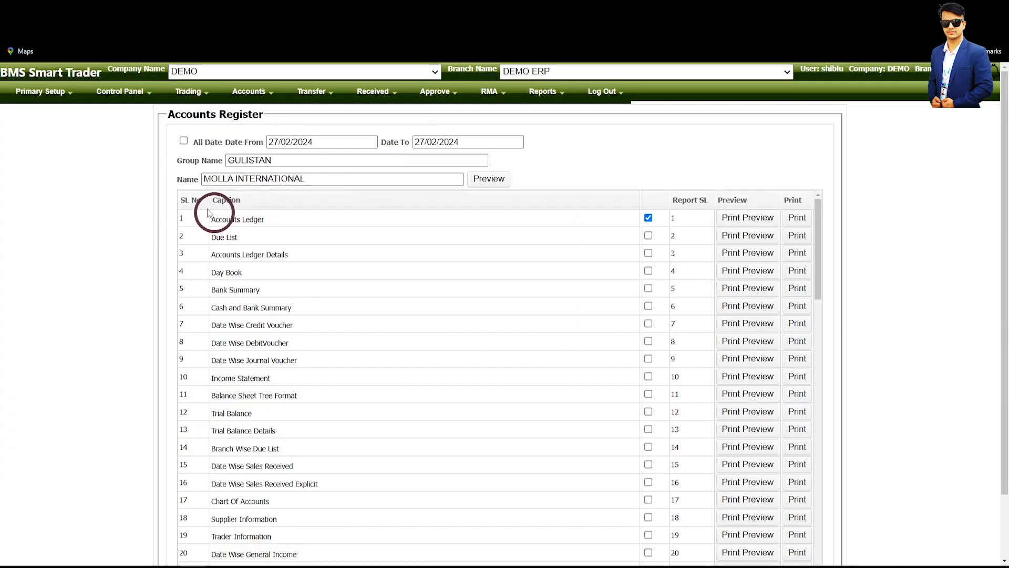
Generate the MOLLA INTERNATIONAL ledger for all dates, examine its closing balance, and return to the dashboard
{"action": "left_click", "coordinate": [184, 142]}
{"action": "left_click", "coordinate": [797, 217]}
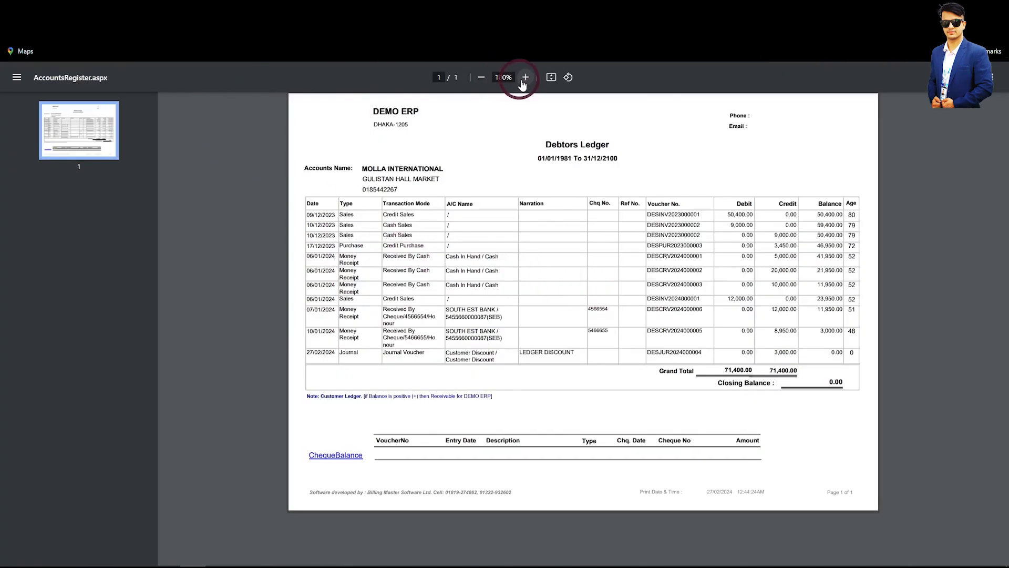
{"action": "left_click", "coordinate": [523, 81]}
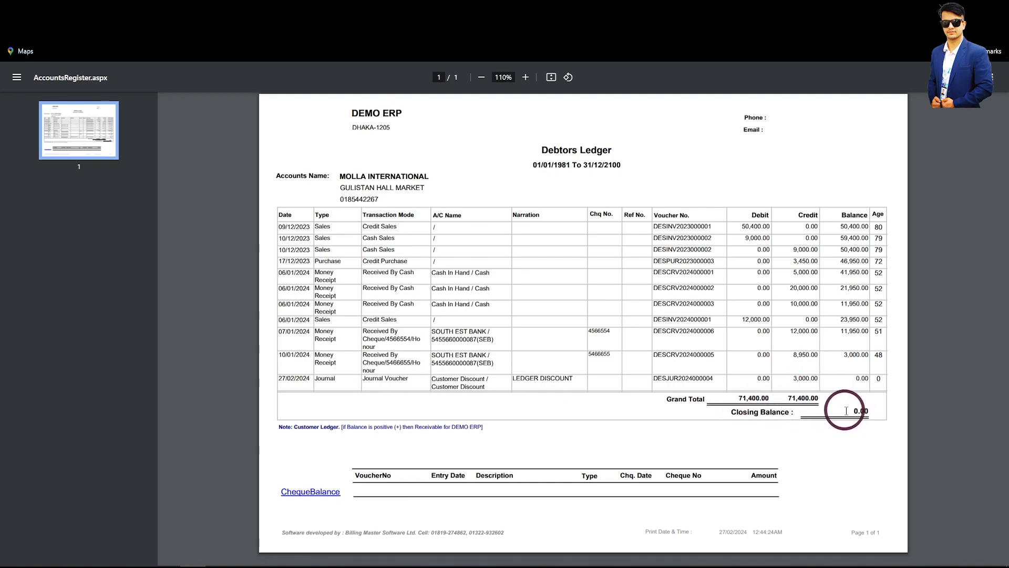
{"action": "key", "text": "KP_2"}
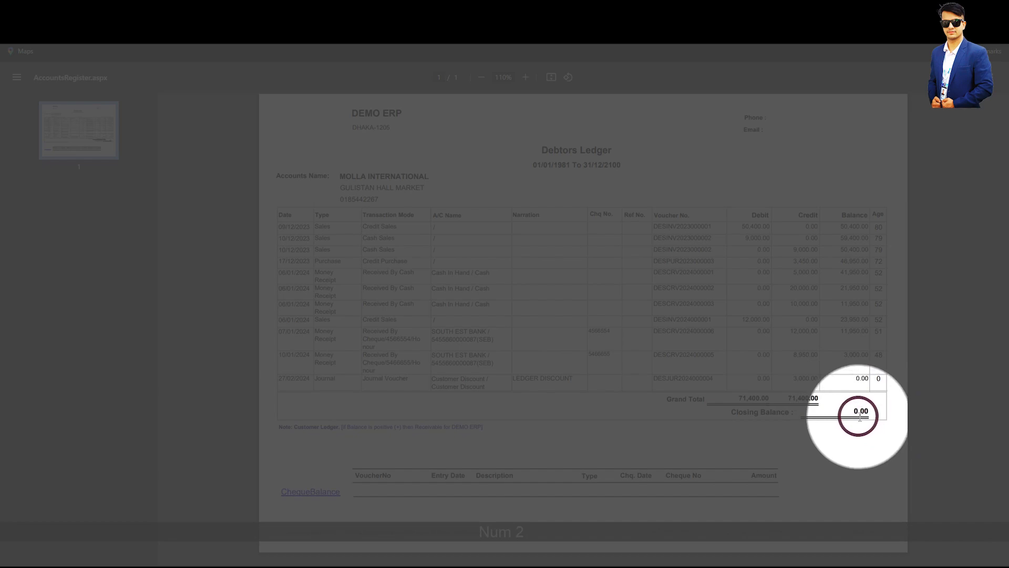
{"action": "key", "text": "KP_2"}
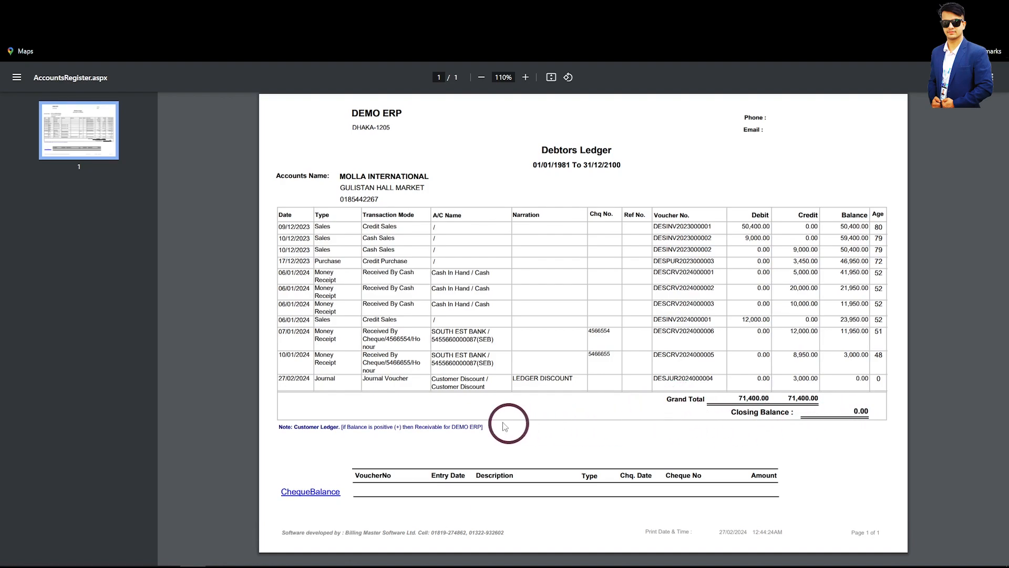
{"action": "key", "text": "ctrl+w"}
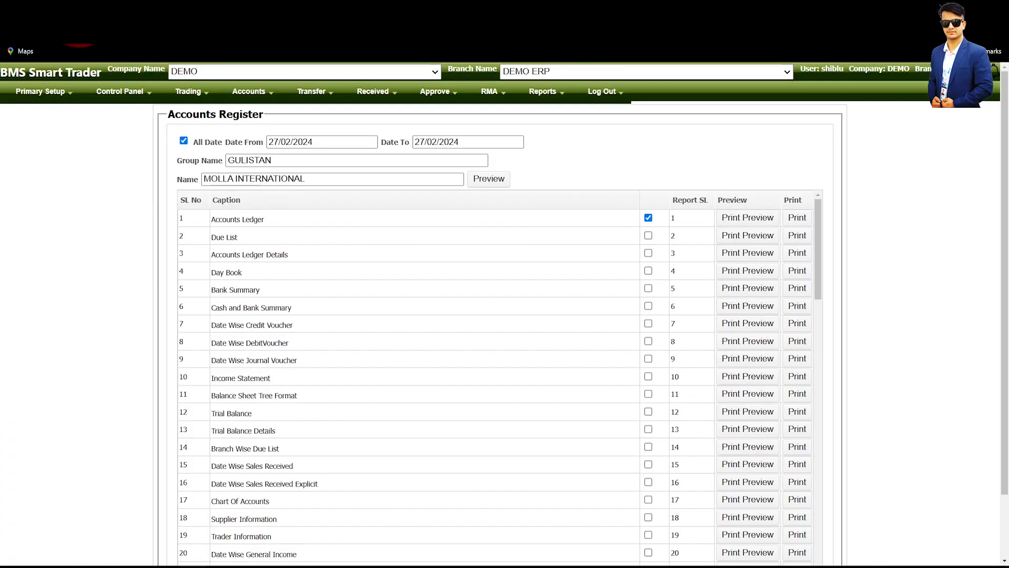
{"action": "left_click", "coordinate": [84, 73]}
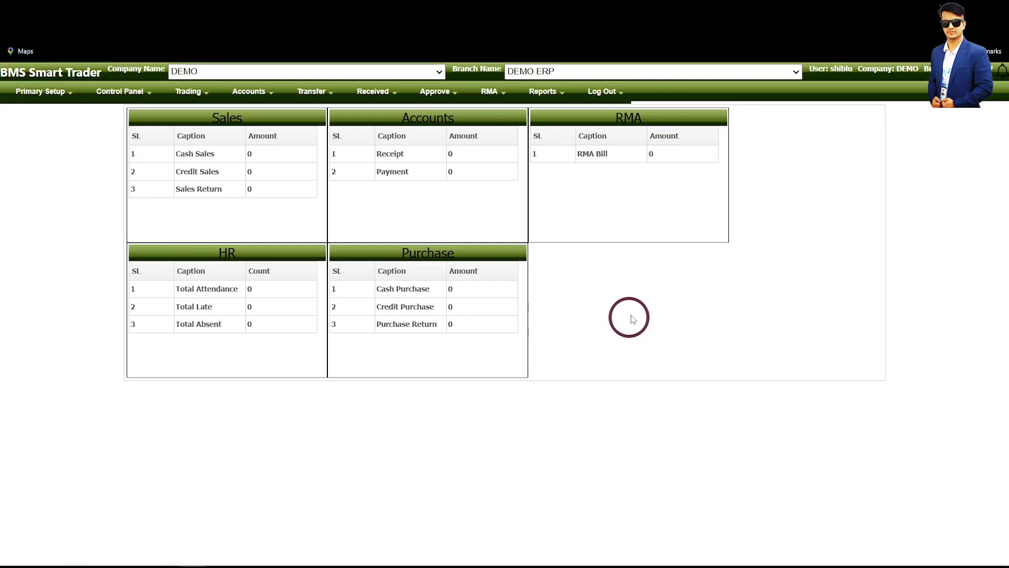